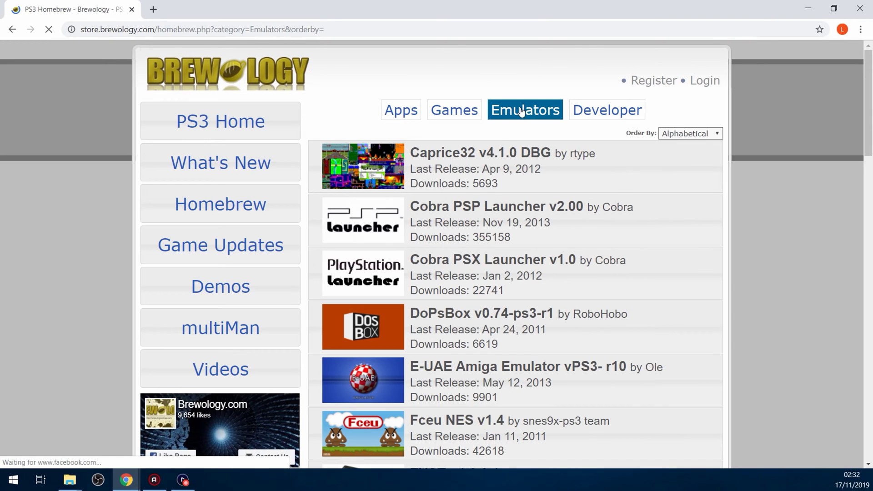
# - Browse the PS3 emulators list and expand the RetroArch v1.8.1 entry
pyautogui.scroll(-13, 491, 199)
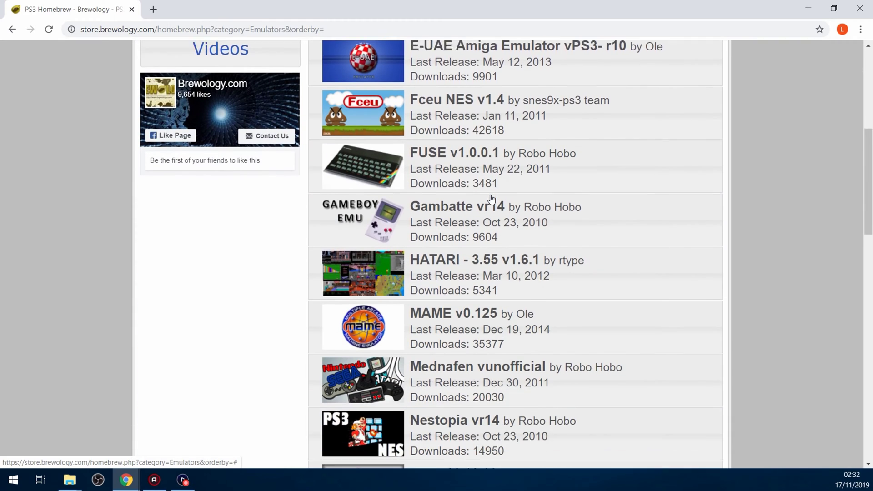
pyautogui.scroll(-8, 491, 199)
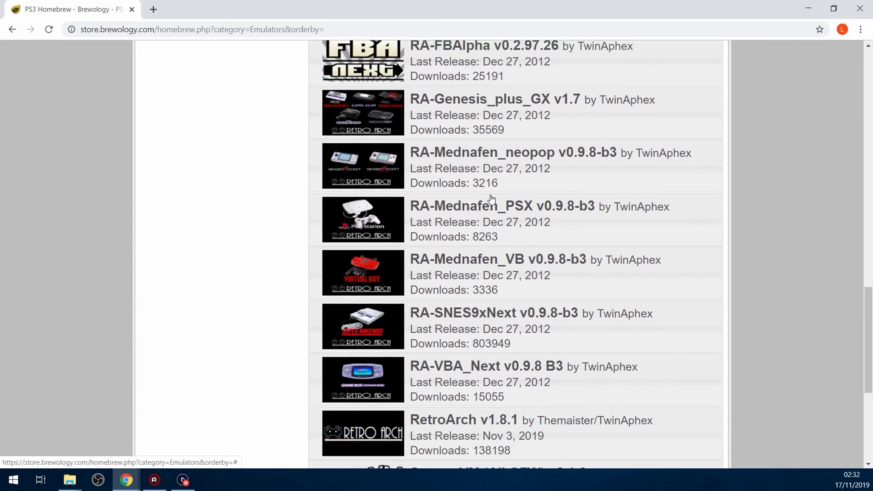
pyautogui.scroll(-4, 491, 199)
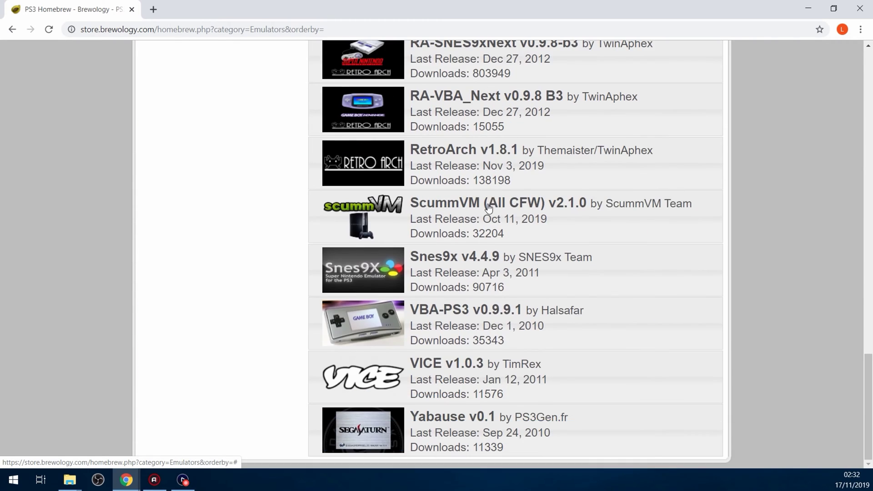
pyautogui.scroll(20, 477, 250)
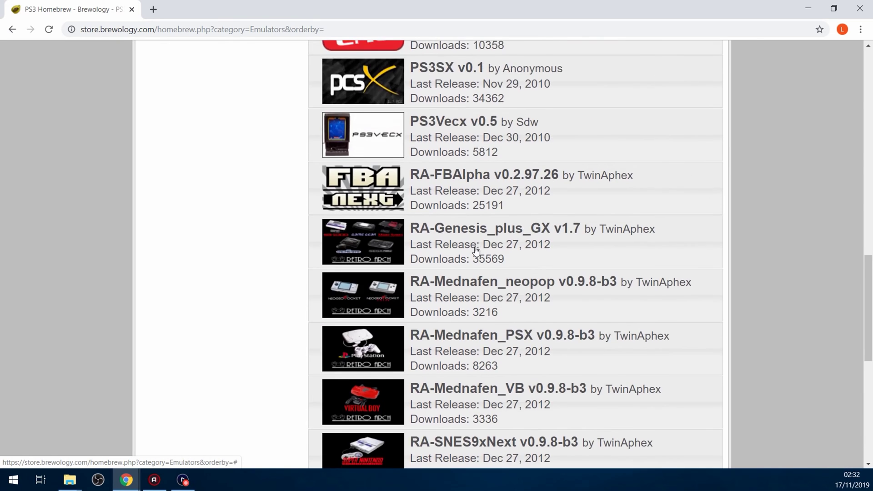
pyautogui.scroll(-3, 544, 212)
pyautogui.scroll(-13, 544, 213)
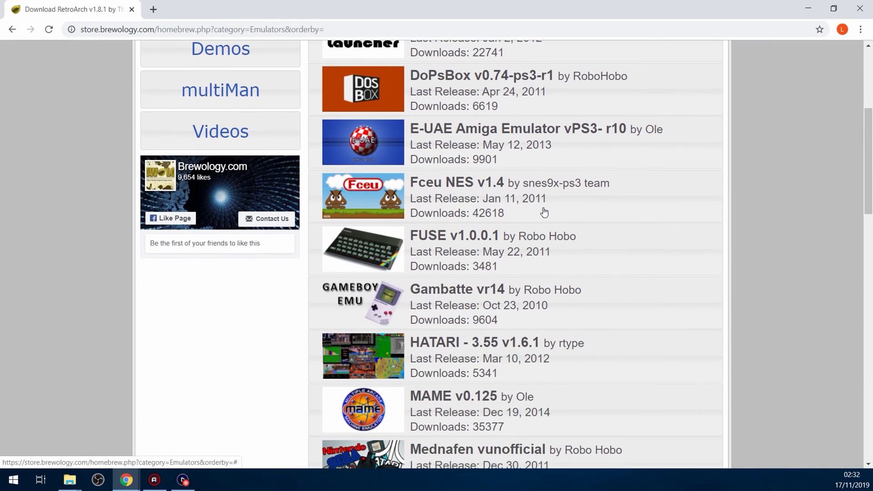
pyautogui.scroll(-10, 546, 212)
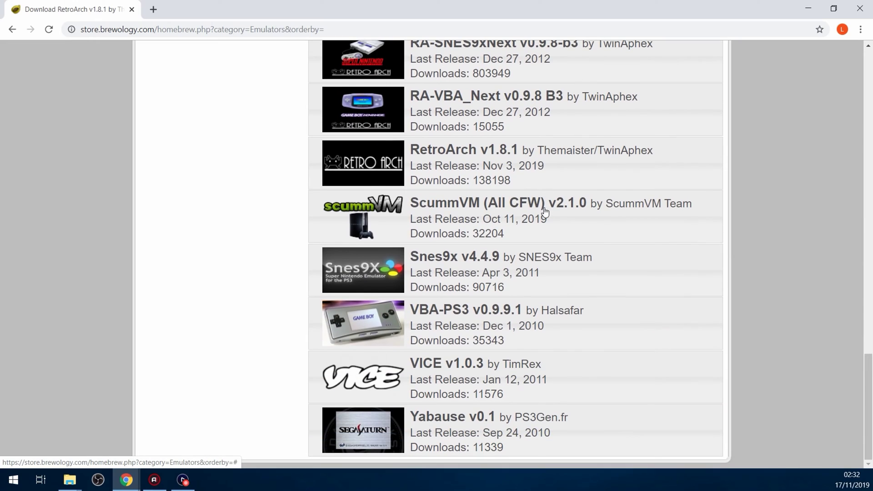
pyautogui.scroll(19, 545, 212)
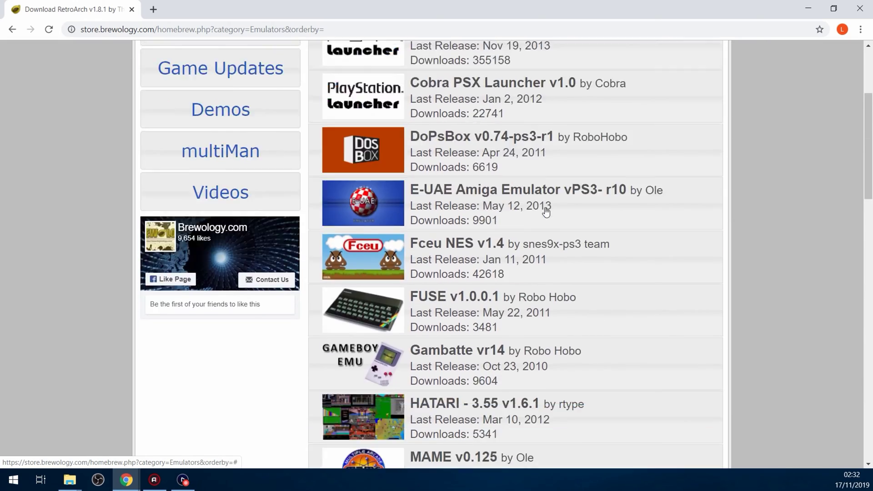
pyautogui.scroll(-17, 545, 212)
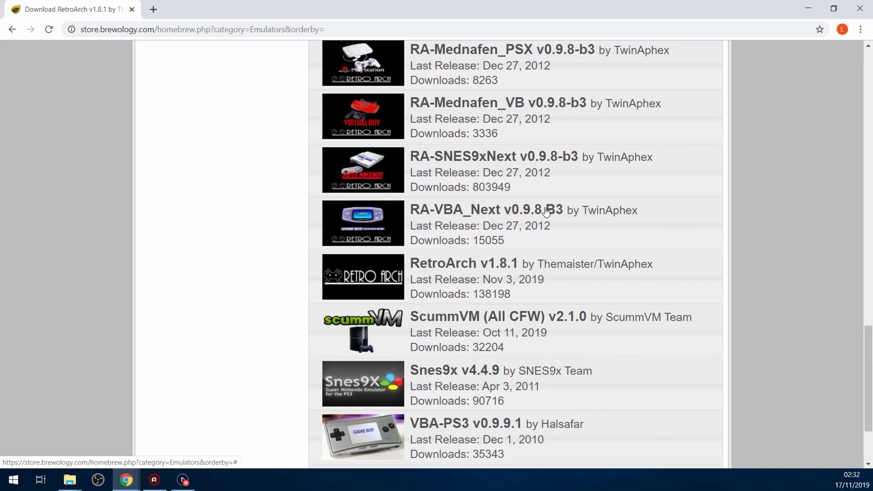
pyautogui.scroll(-2, 537, 220)
pyautogui.click(533, 167)
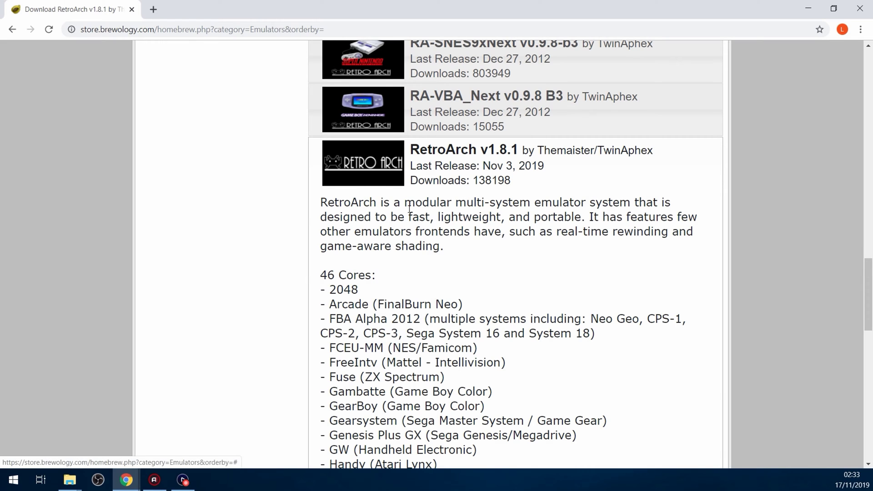
# - Examine the supported cores in the RetroArch description, including the Sega, MAME, NES, SNES and Game Boy entries
pyautogui.scroll(-4, 409, 211)
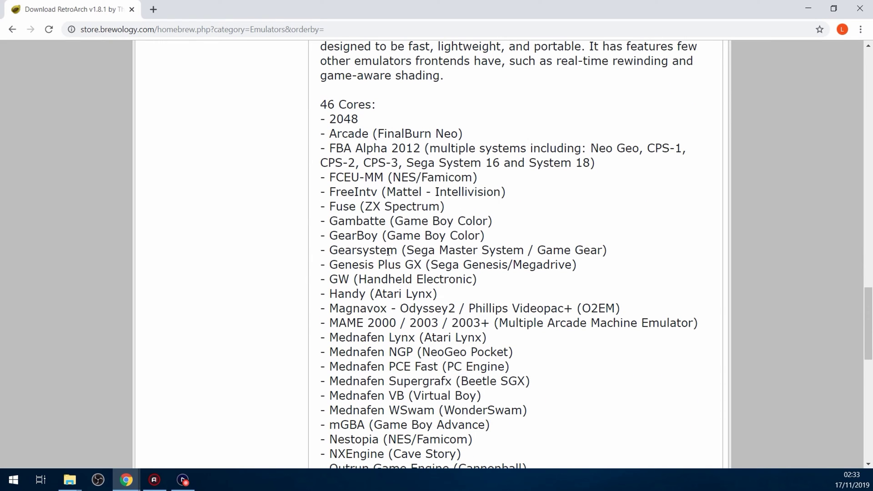
pyautogui.scroll(-3, 388, 252)
pyautogui.moveTo(330, 151); pyautogui.dragTo(462, 151)
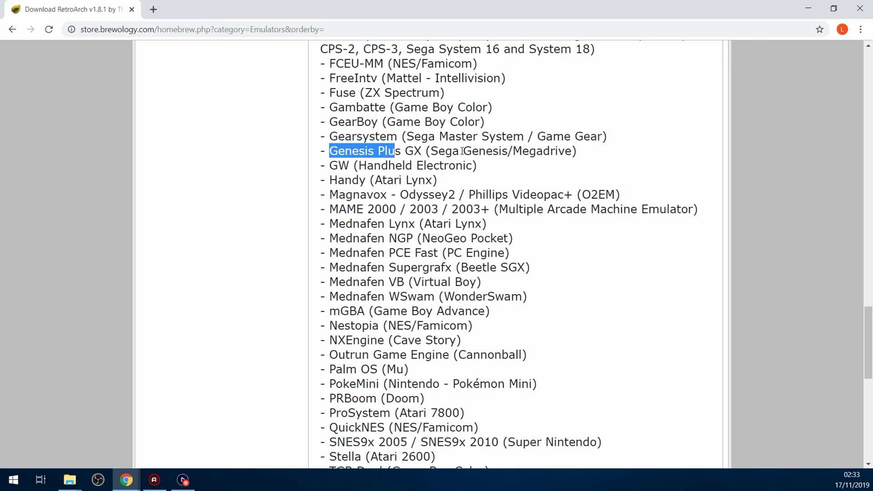
pyautogui.scroll(-1, 395, 210)
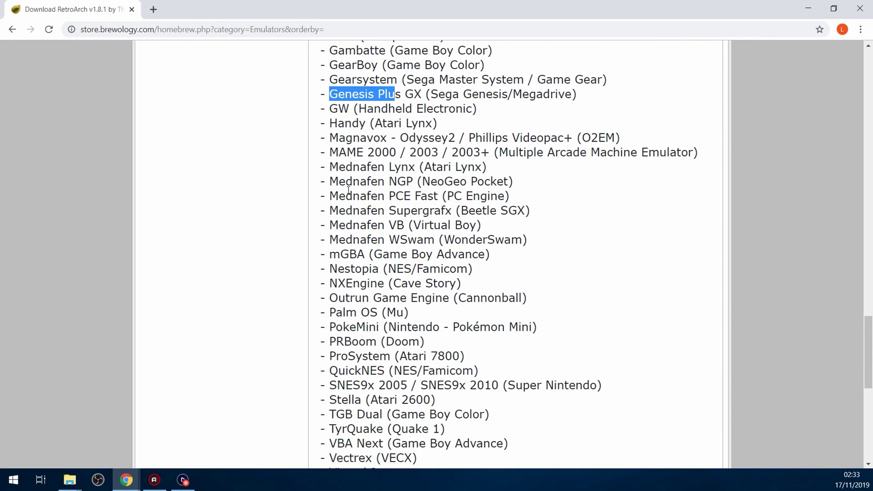
pyautogui.moveTo(346, 151); pyautogui.dragTo(416, 151)
pyautogui.scroll(-1, 402, 291)
pyautogui.scroll(-1, 402, 291)
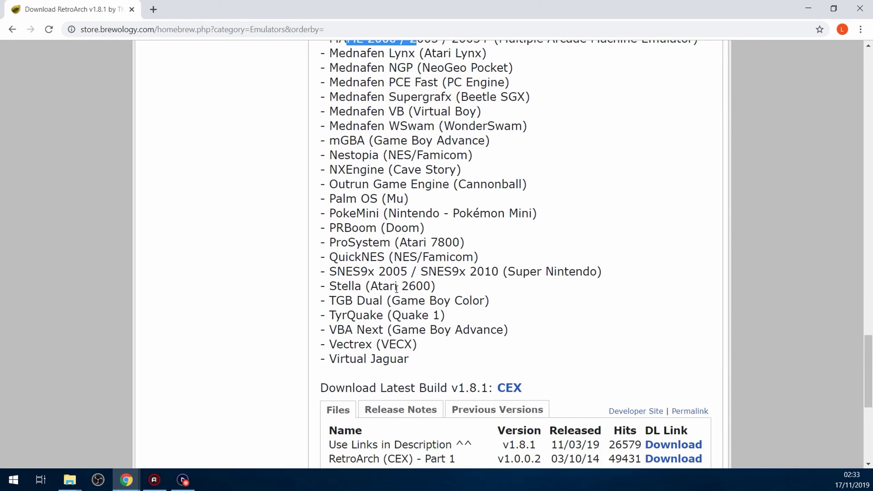
pyautogui.moveTo(393, 257); pyautogui.dragTo(473, 257)
pyautogui.moveTo(353, 272); pyautogui.dragTo(439, 272)
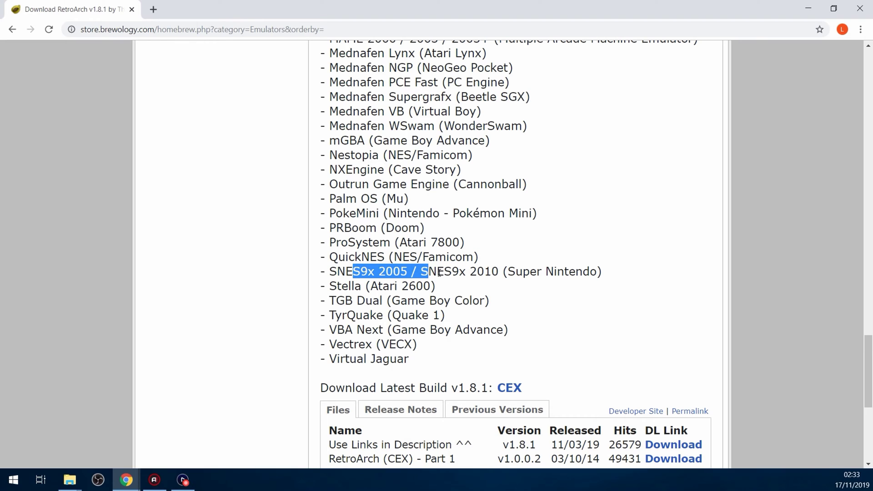
pyautogui.moveTo(391, 300); pyautogui.dragTo(488, 300)
pyautogui.moveTo(407, 329); pyautogui.dragTo(496, 330)
pyautogui.scroll(-1, 528, 331)
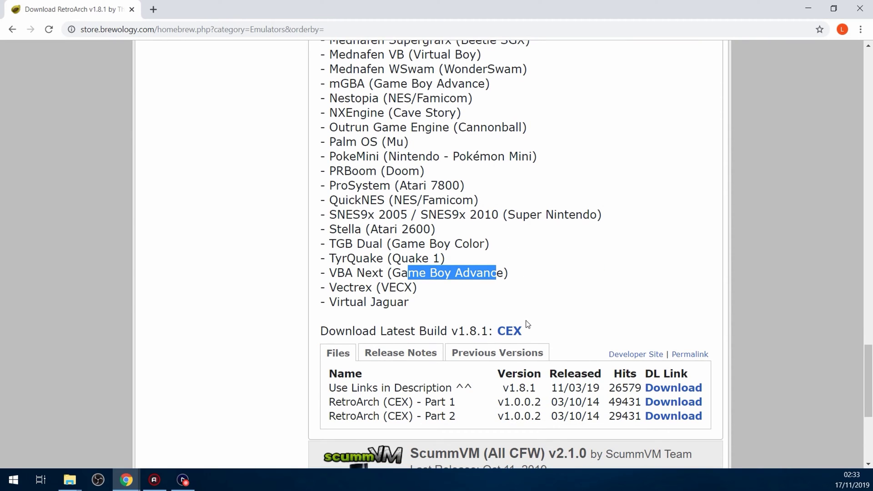
pyautogui.scroll(10, 528, 324)
pyautogui.scroll(-10, 527, 320)
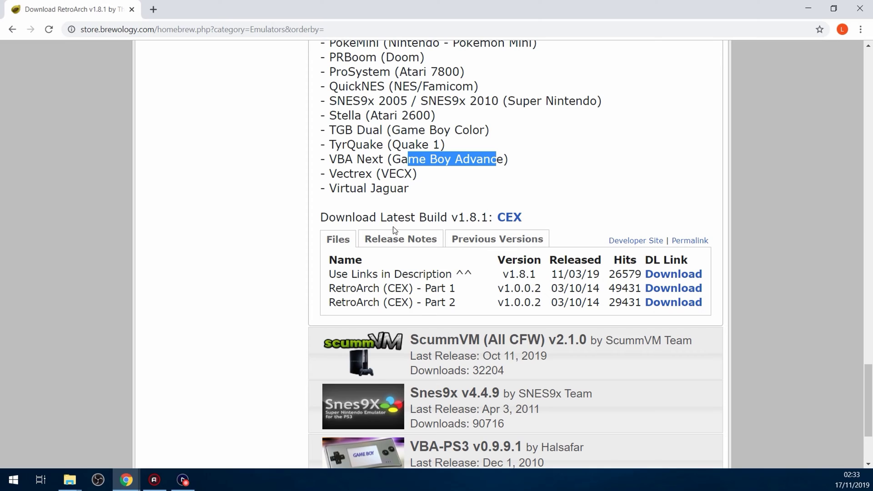
# - Download the latest RetroArch v1.8.1 CEX build, then minimize the browser and select the package file on the desktop
pyautogui.moveTo(378, 218); pyautogui.dragTo(480, 218)
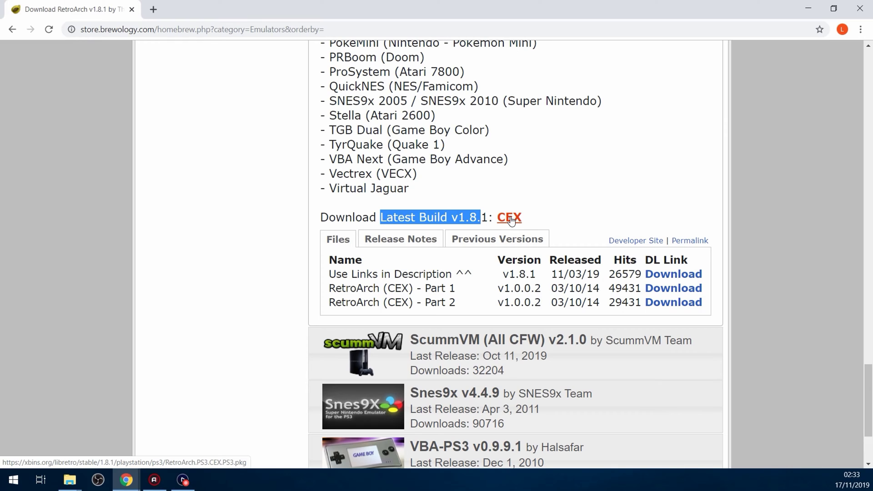
pyautogui.doubleClick(511, 218)
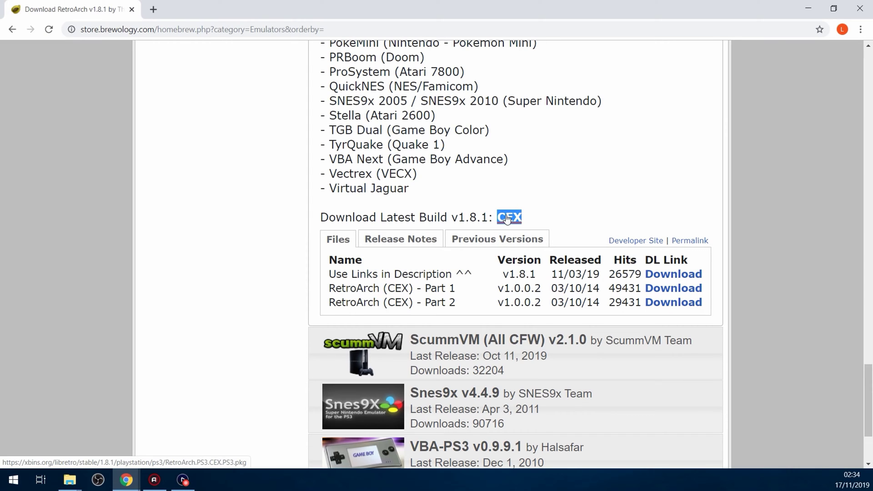
pyautogui.click(807, 5)
pyautogui.click(320, 92)
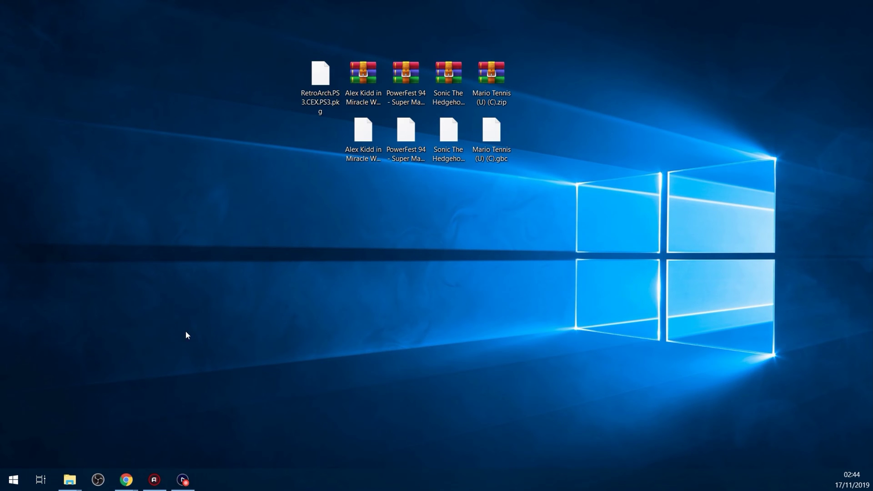
# - Open the USB (I:) drive in File Explorer and copy RetroArch.PS3.CEX.PS3.pkg from the desktop to its root
pyautogui.click(14, 480)
pyautogui.click(191, 301)
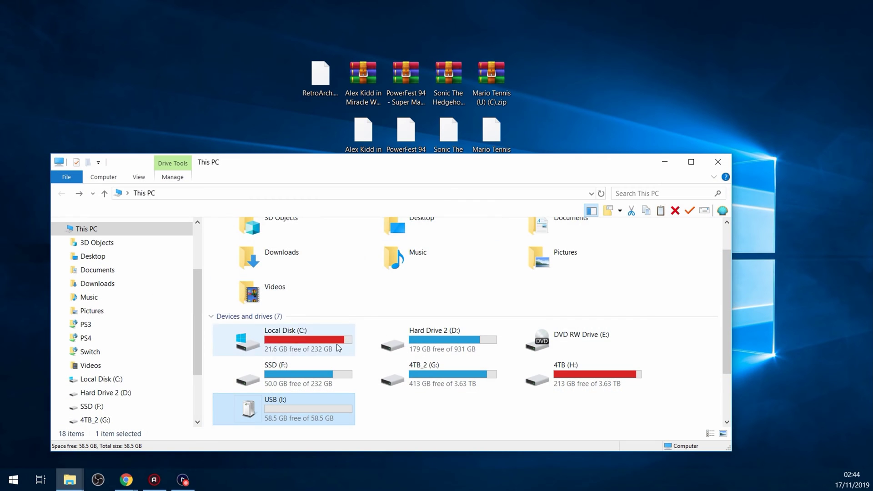
pyautogui.scroll(-3, 296, 343)
pyautogui.doubleClick(300, 337)
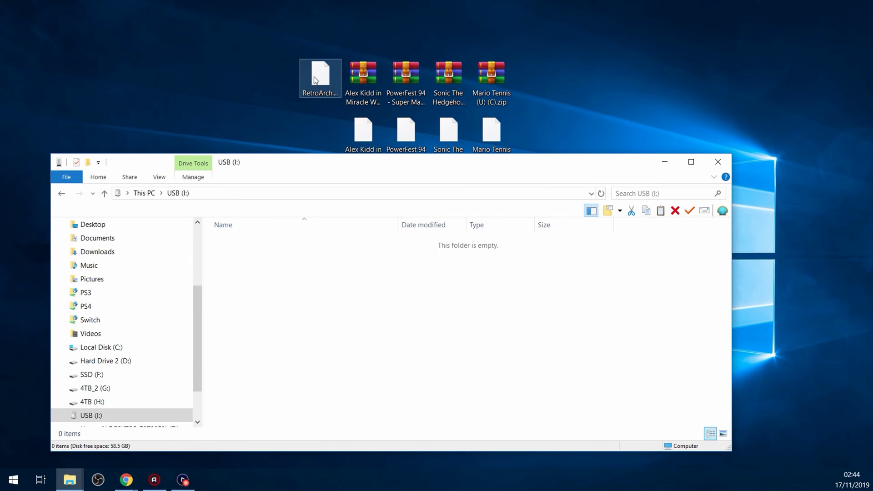
pyautogui.moveTo(314, 75); pyautogui.dragTo(329, 307)
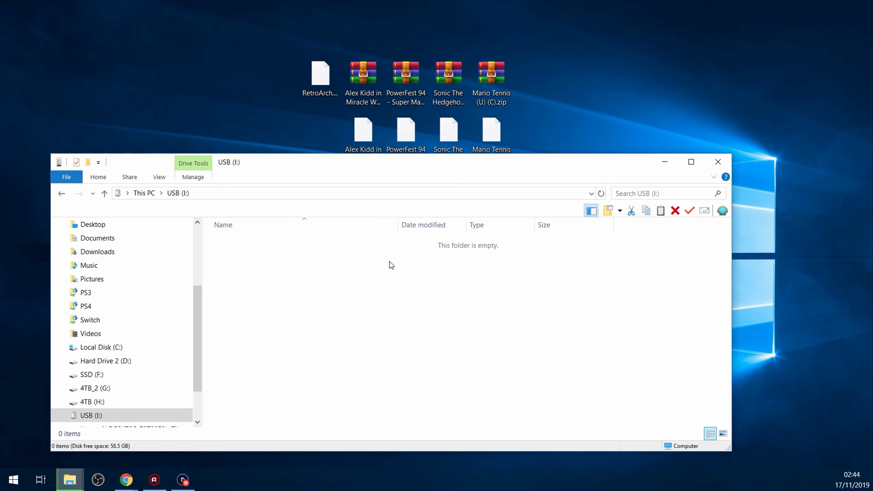
pyautogui.click(499, 119)
# - Create a folder named ROMS in the root of the USB drive and open it
pyautogui.rightClick(335, 317)
pyautogui.moveTo(430, 296)
pyautogui.click(498, 293)
pyautogui.write('ROMS')
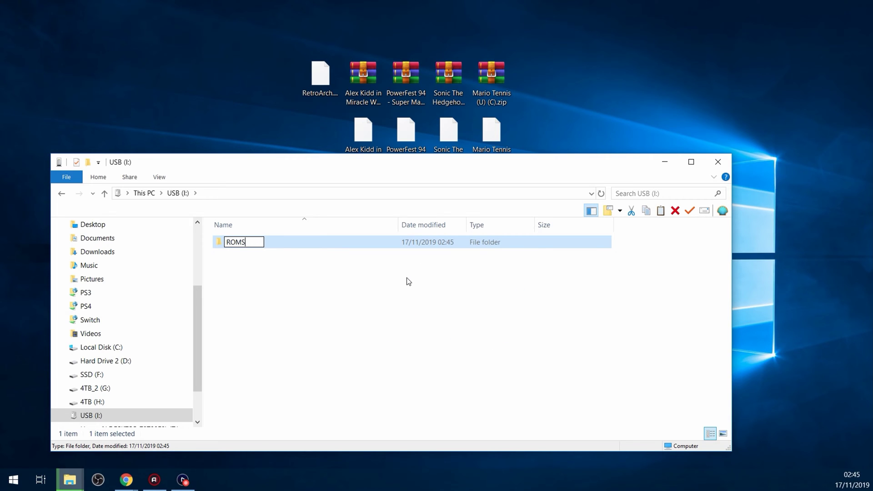
pyautogui.press('Return')
pyautogui.doubleClick(338, 242)
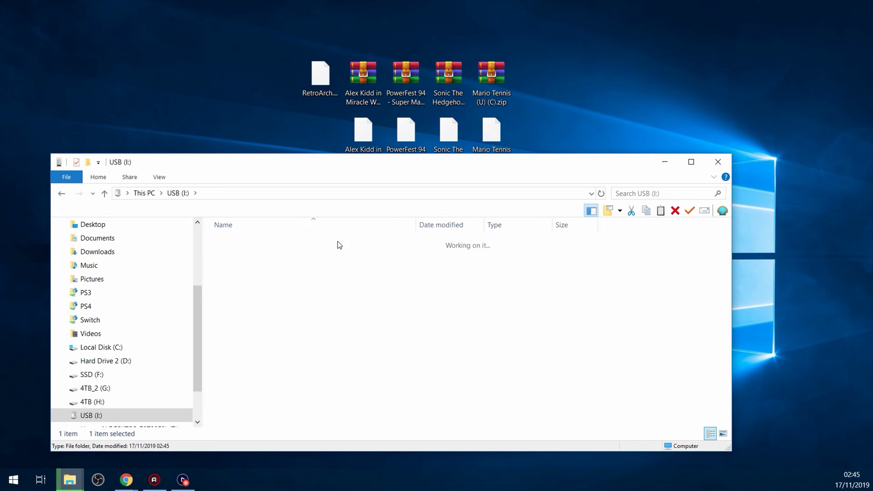
# - Copy the four extracted game files (Alex Kidd, PowerFest 94, Sonic The Hedgehog and Mario Tennis) from the desktop into the ROMS folder
pyautogui.moveTo(358, 114); pyautogui.dragTo(539, 182)
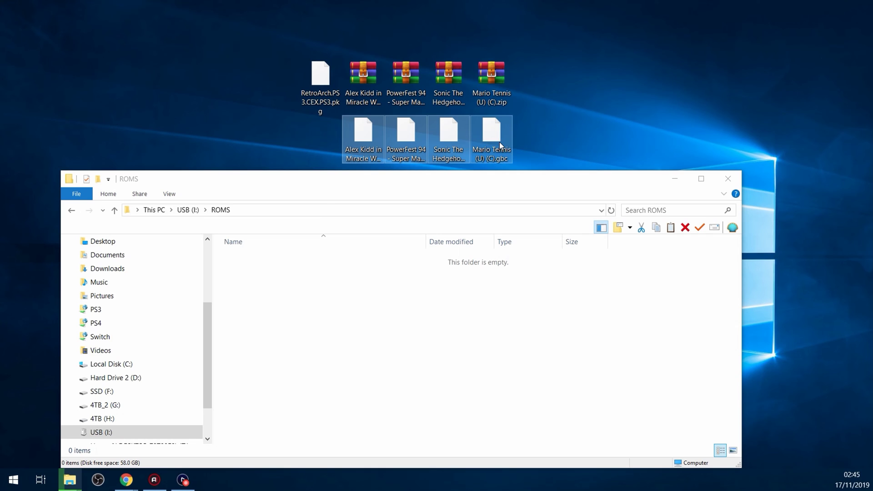
pyautogui.click(450, 138)
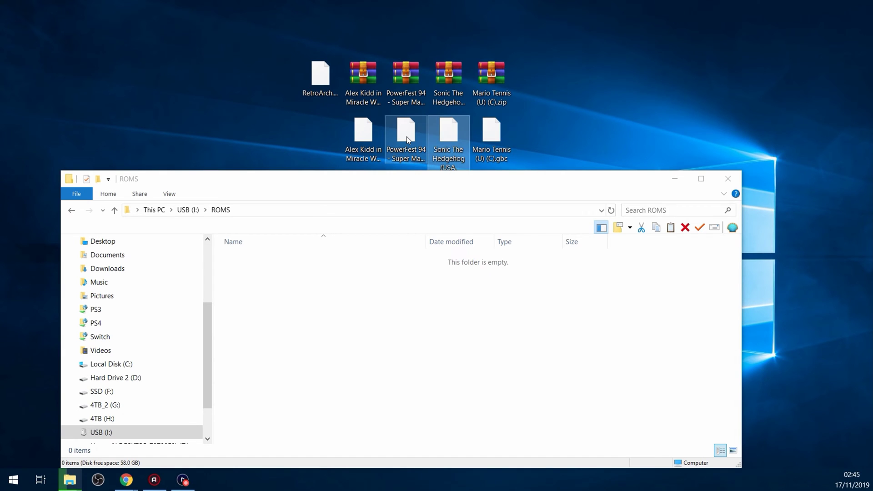
pyautogui.click(392, 136)
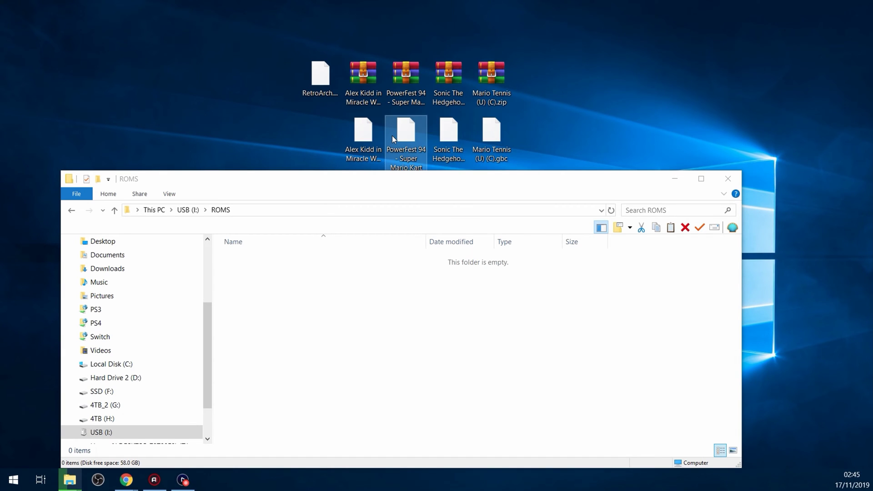
pyautogui.click(362, 130)
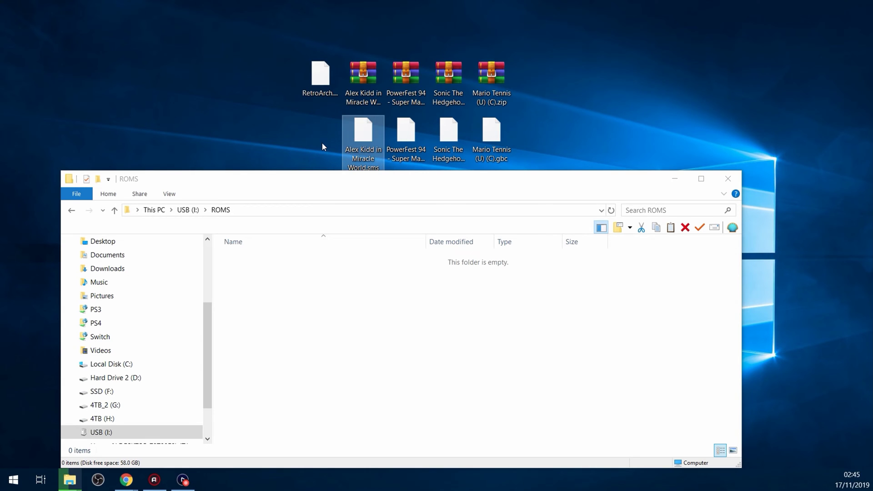
pyautogui.moveTo(320, 143); pyautogui.dragTo(545, 146)
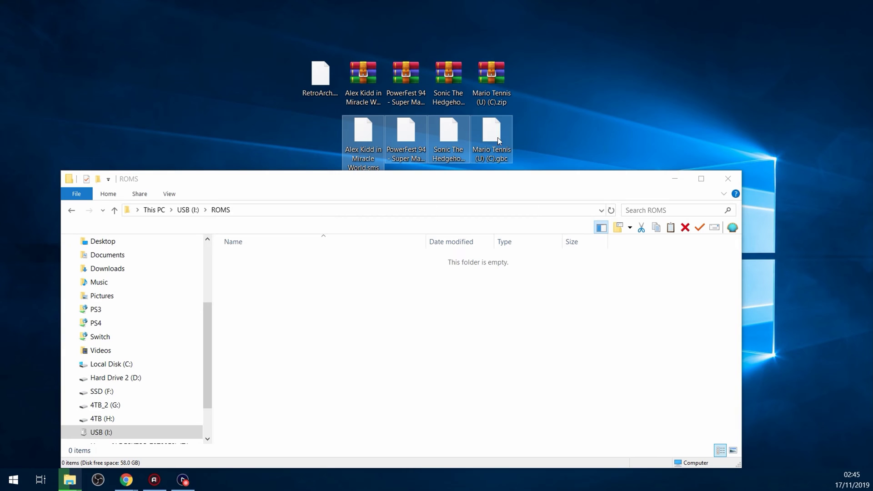
pyautogui.moveTo(441, 142); pyautogui.dragTo(403, 314)
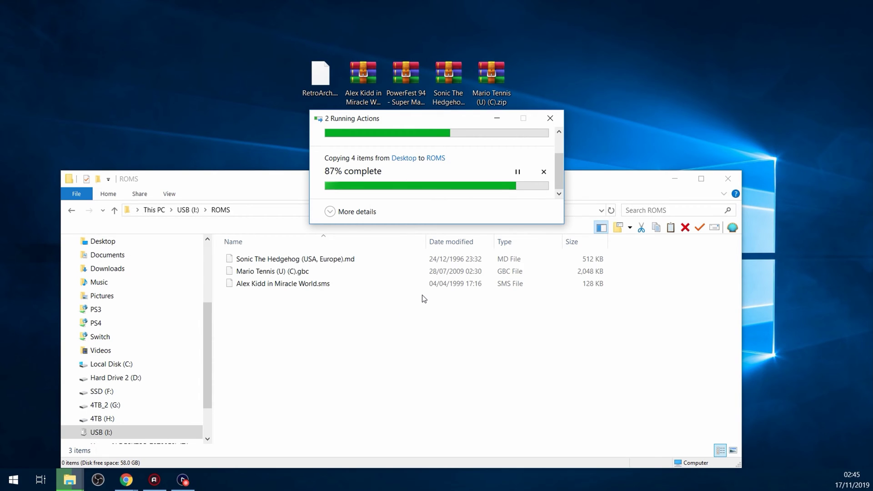
pyautogui.click(406, 340)
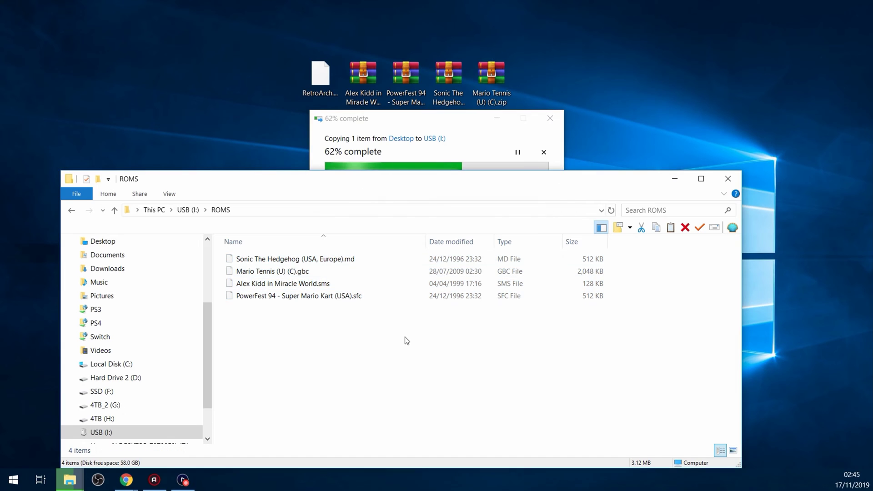
# - Return to the USB drive's root and check the RetroArch package and its copy progress
pyautogui.click(186, 209)
pyautogui.click(282, 274)
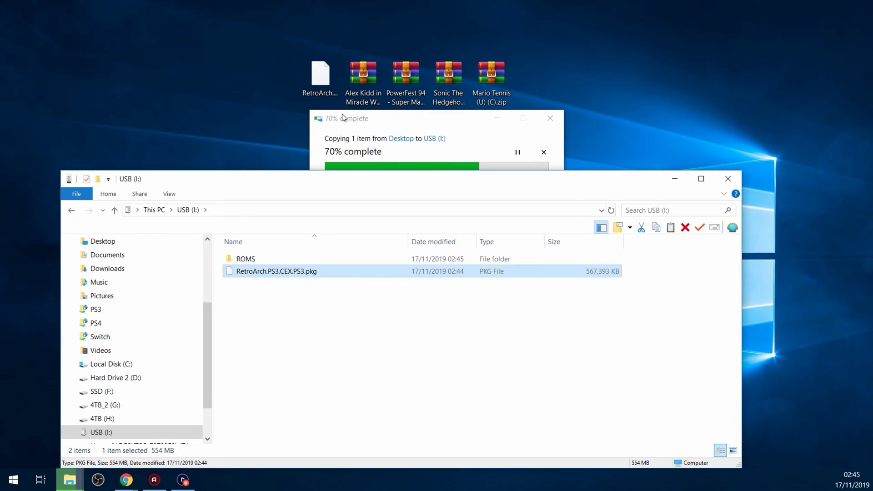
pyautogui.moveTo(345, 118); pyautogui.dragTo(325, 46)
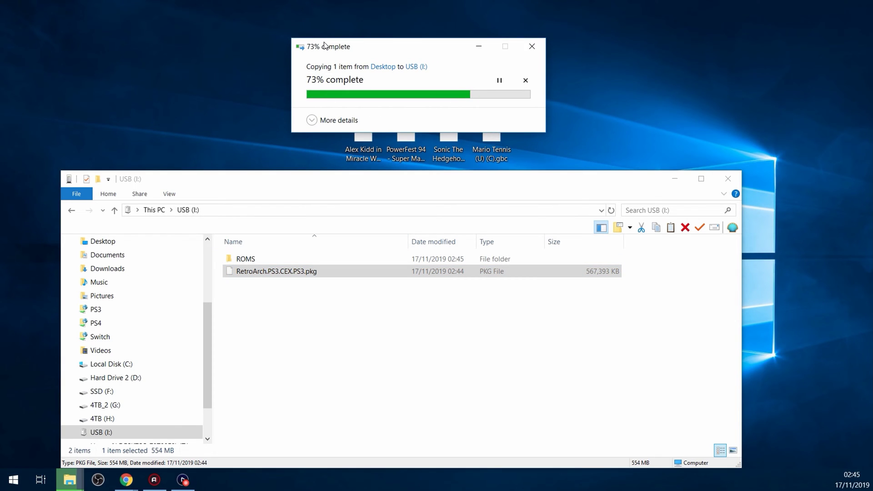
# - Check the USB (I:) drive's file system in its properties from This PC and close them
pyautogui.click(154, 210)
pyautogui.moveTo(377, 179); pyautogui.dragTo(443, 72)
pyautogui.rightClick(358, 317)
pyautogui.click(400, 303)
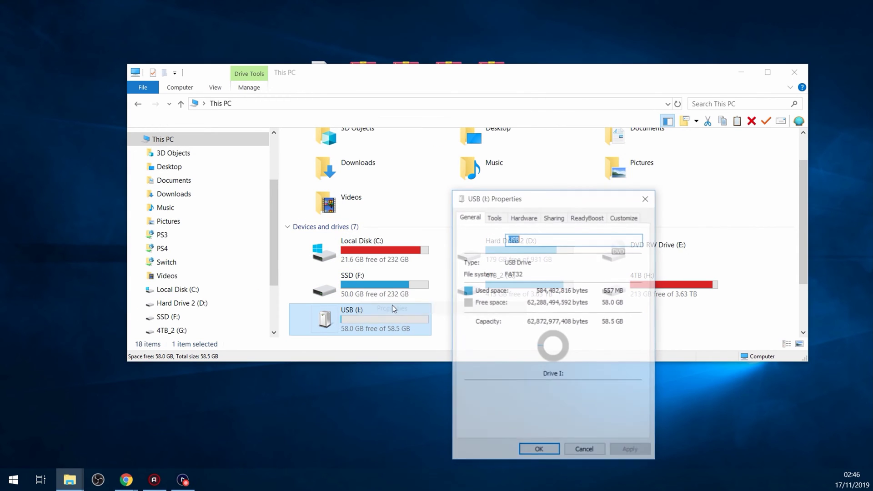
pyautogui.click(647, 198)
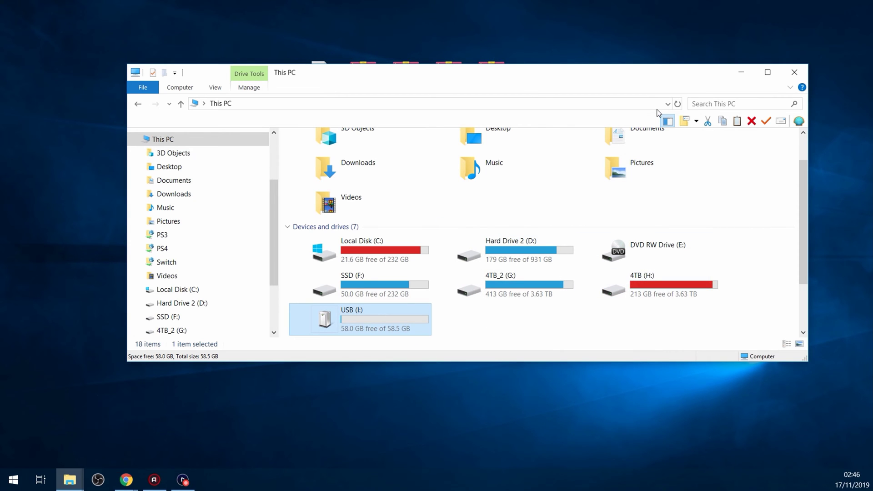
# - Minimize the This PC window, launch FileZilla and dismiss its update notice
pyautogui.click(741, 72)
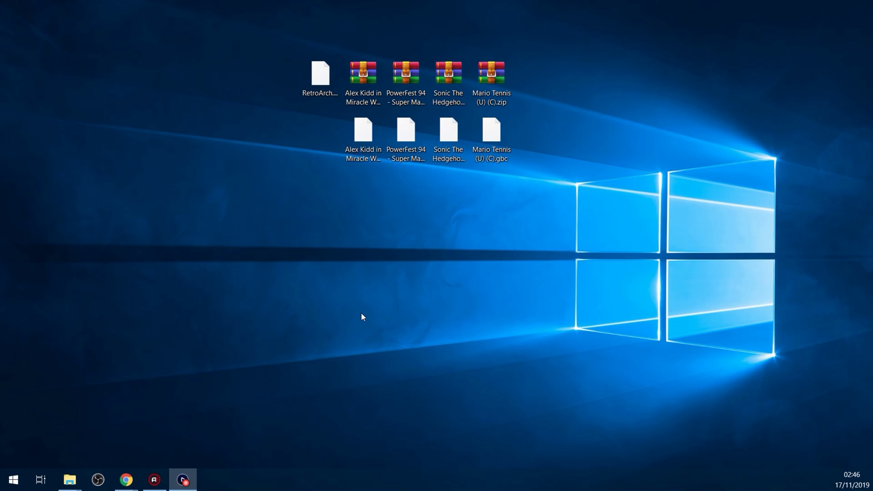
pyautogui.click(13, 481)
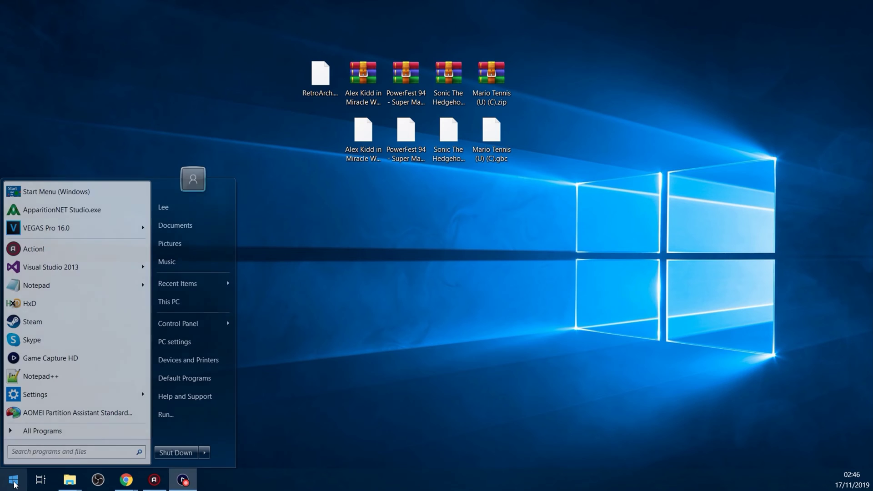
pyautogui.write('file')
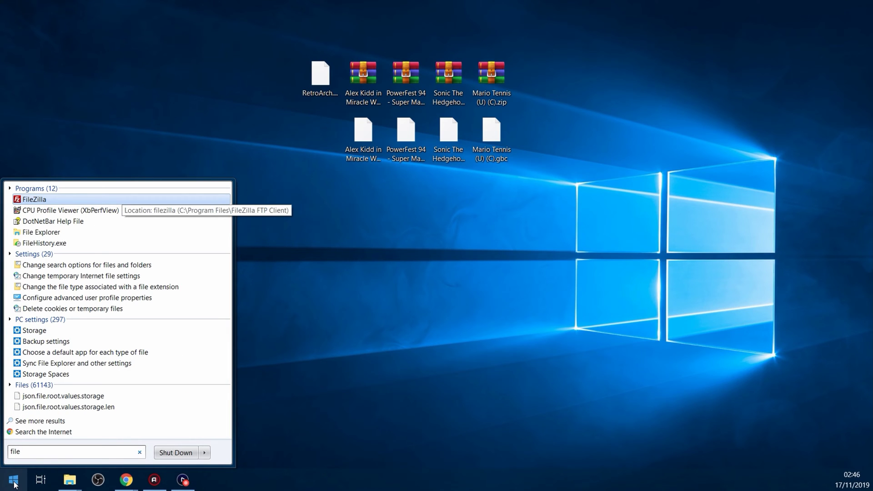
pyautogui.press('Return')
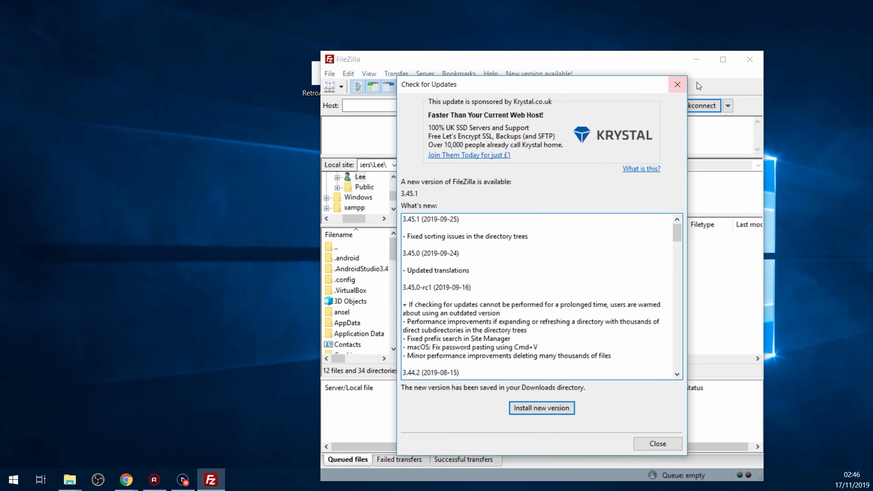
pyautogui.click(677, 84)
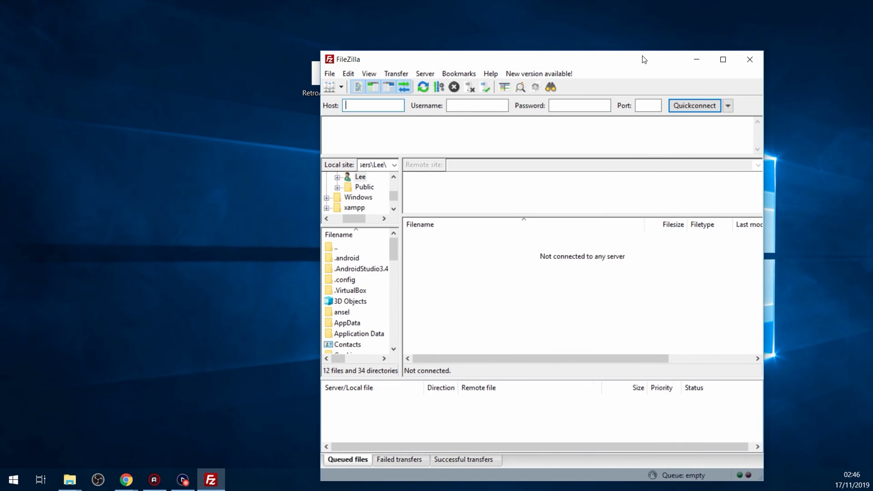
pyautogui.moveTo(641, 58); pyautogui.dragTo(549, 121)
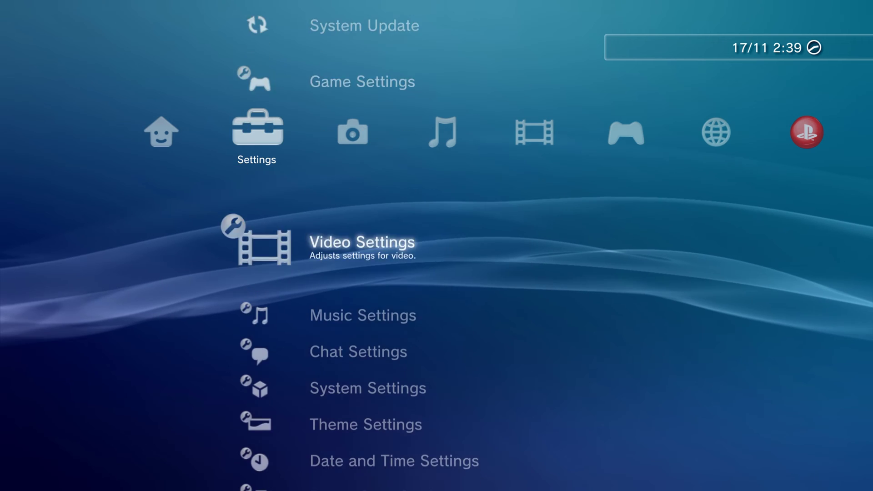
# - Look up the PS3's IP address in the console's System Settings
pyautogui.press('Down')
pyautogui.press('Down')
pyautogui.press('Down')
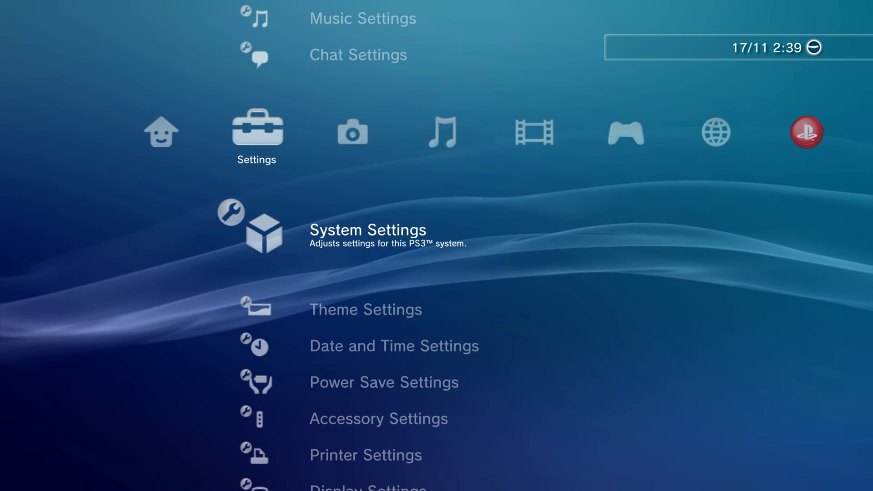
pyautogui.press('Return')
pyautogui.press('Return')
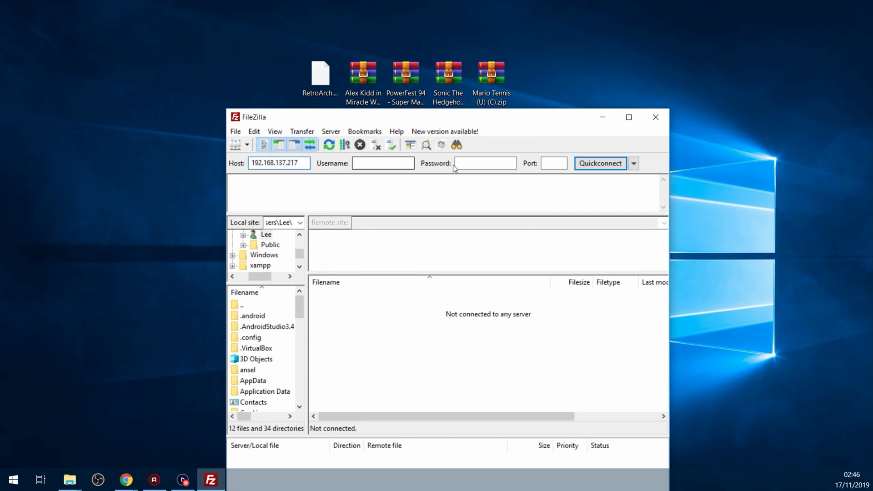
# - Connect FileZilla to the PS3 at host 192.168.137.217 on port 21
pyautogui.write('21')
pyautogui.click(611, 165)
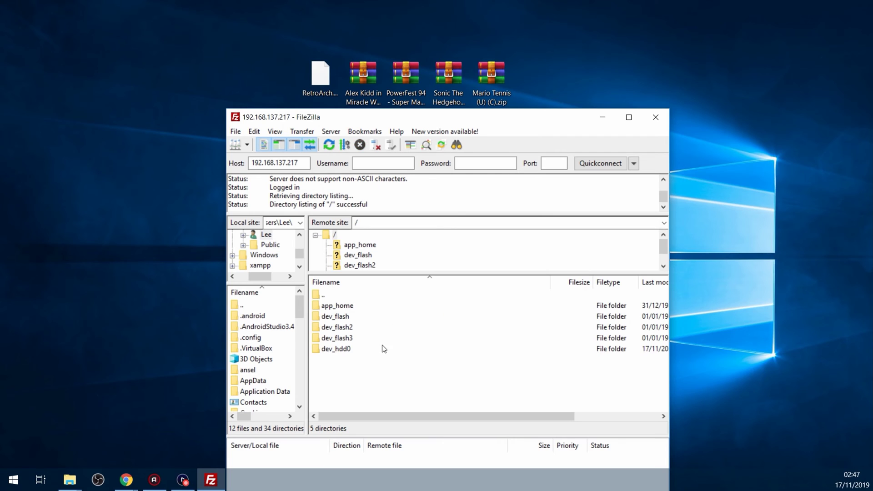
pyautogui.moveTo(444, 118); pyautogui.dragTo(444, 108)
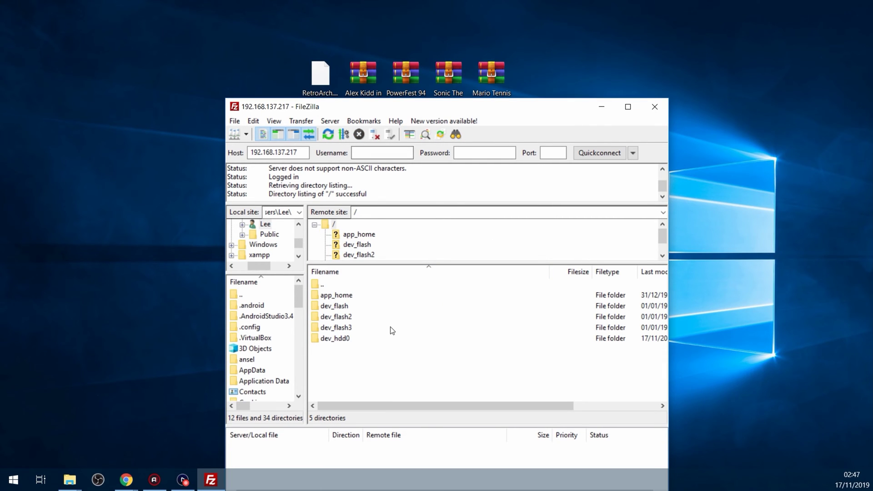
# - Upload RetroArch.PS3.CEX.PS3.pkg from the desktop into the console's /dev_hdd0/packages folder
pyautogui.click(341, 340)
pyautogui.doubleClick(345, 341)
pyautogui.scroll(-2, 346, 342)
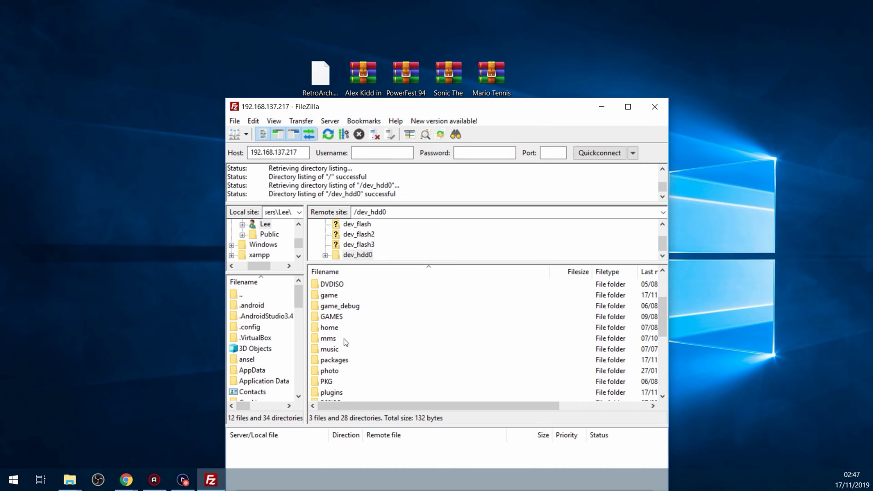
pyautogui.click(339, 359)
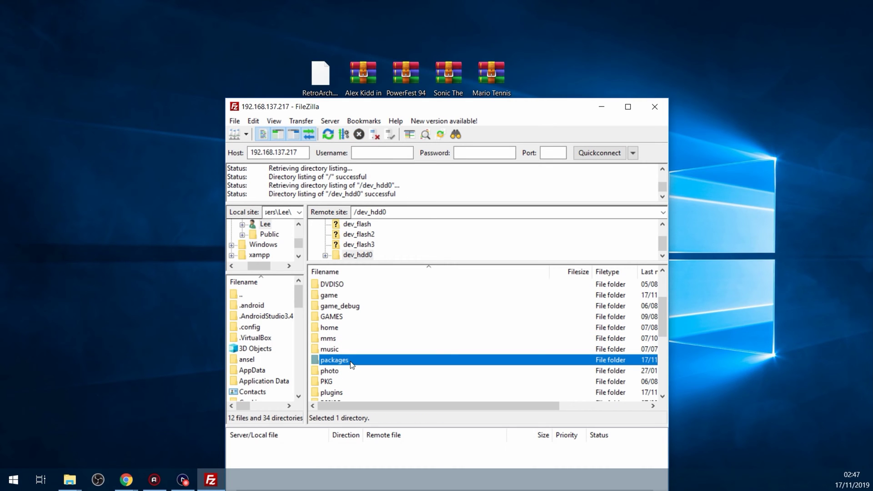
pyautogui.doubleClick(351, 363)
pyautogui.moveTo(334, 108); pyautogui.dragTo(326, 124)
pyautogui.moveTo(320, 75); pyautogui.dragTo(391, 342)
pyautogui.moveTo(391, 122); pyautogui.dragTo(389, 81)
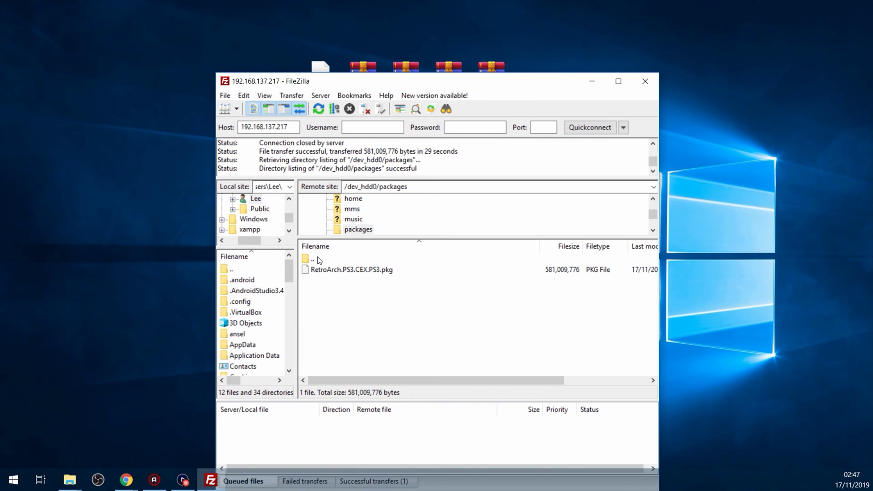
# - Go back up to /dev_hdd0 on the console and open its ROMS folder
pyautogui.doubleClick(314, 259)
pyautogui.scroll(-5, 370, 320)
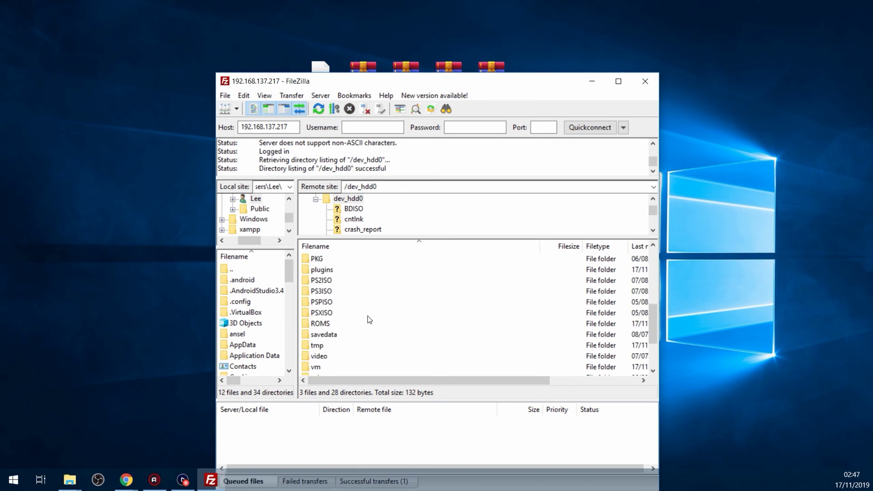
pyautogui.click(305, 324)
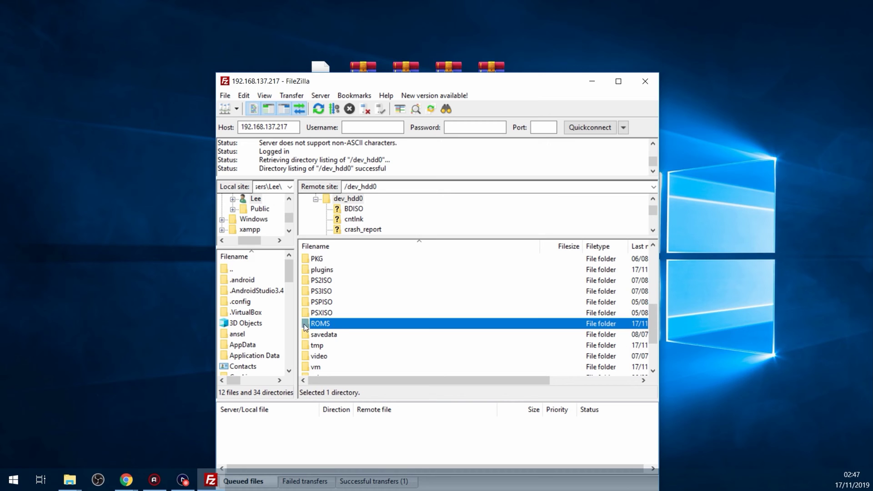
pyautogui.doubleClick(342, 324)
# - Upload the four extracted game files (Alex Kidd, PowerFest 94, Sonic The Hedgehog and Mario Tennis) from the desktop into /dev_hdd0/ROMS
pyautogui.moveTo(427, 80); pyautogui.dragTo(404, 230)
pyautogui.moveTo(310, 202); pyautogui.dragTo(594, 96)
pyautogui.moveTo(309, 202); pyautogui.dragTo(573, 114)
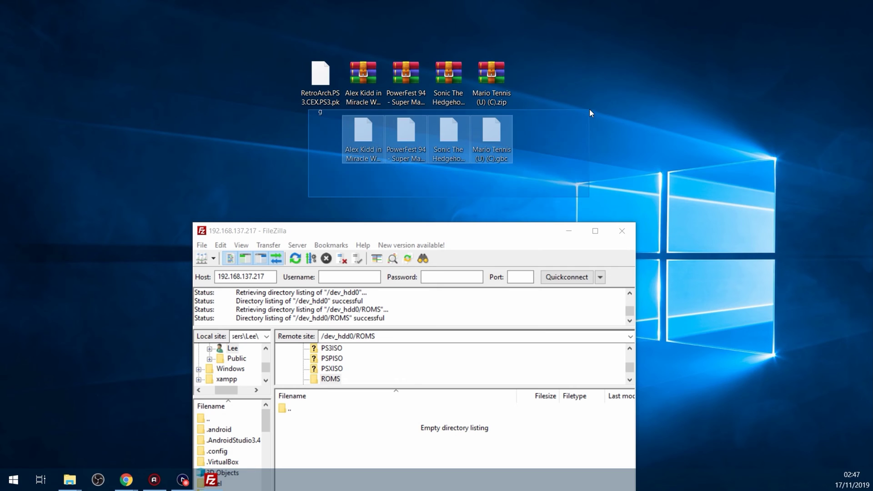
pyautogui.moveTo(492, 136); pyautogui.dragTo(395, 440)
pyautogui.moveTo(443, 233); pyautogui.dragTo(462, 32)
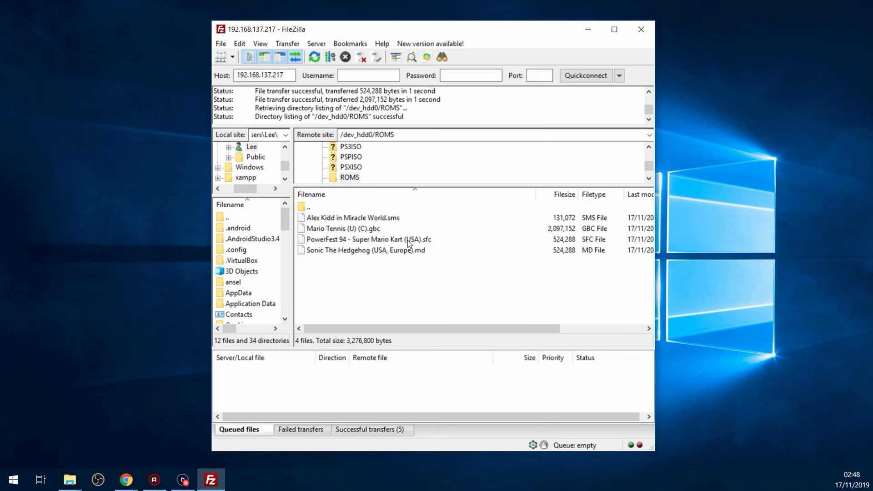
# - Return to /dev_hdd0, examine its folder listing and the location of the ROMS folder, and minimize FileZilla
pyautogui.rightClick(344, 269)
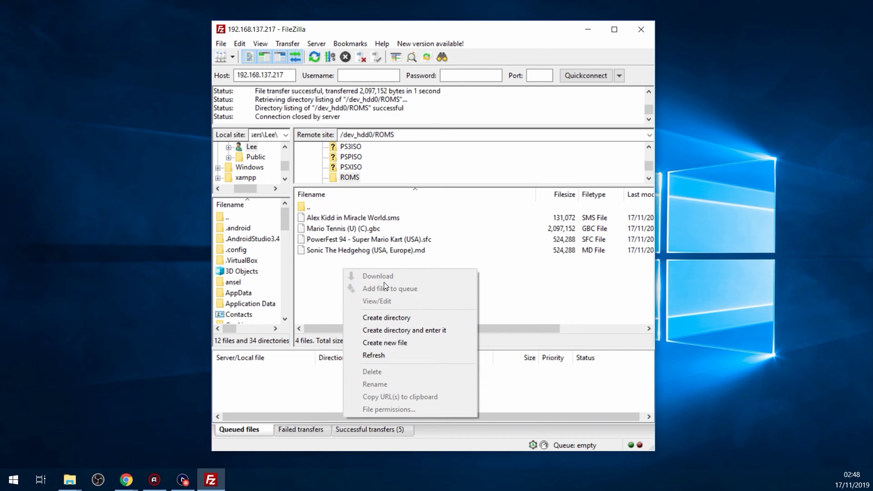
pyautogui.click(317, 273)
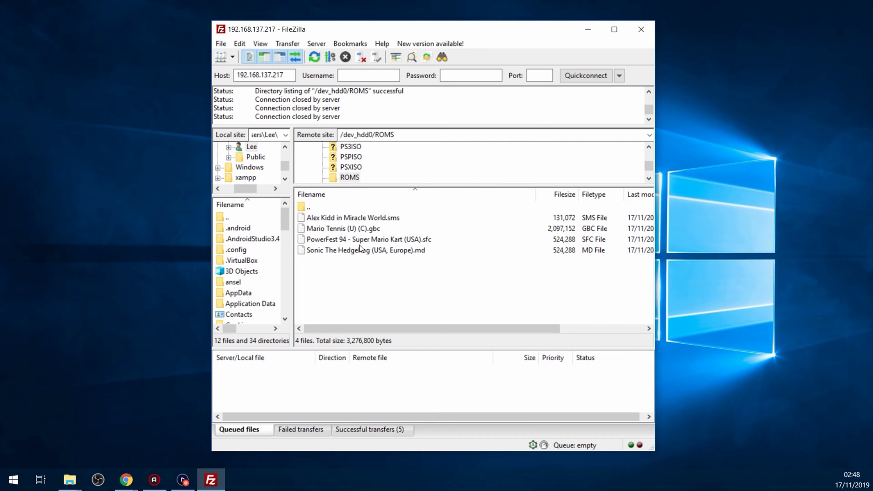
pyautogui.doubleClick(316, 207)
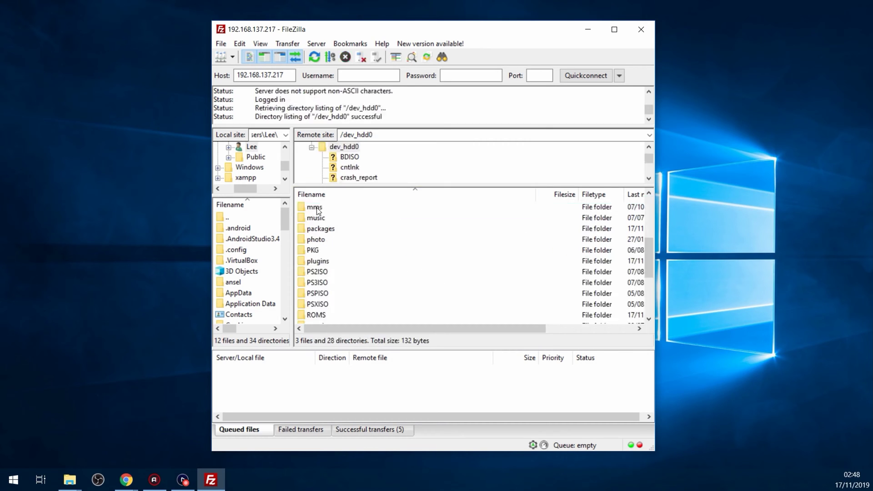
pyautogui.scroll(-2, 418, 291)
pyautogui.scroll(1, 414, 291)
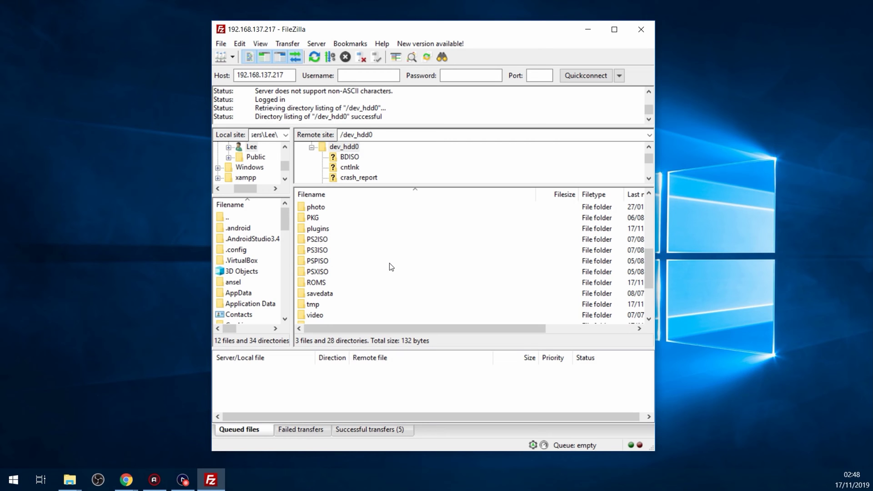
pyautogui.scroll(4, 389, 263)
pyautogui.scroll(-5, 389, 262)
pyautogui.scroll(4, 390, 263)
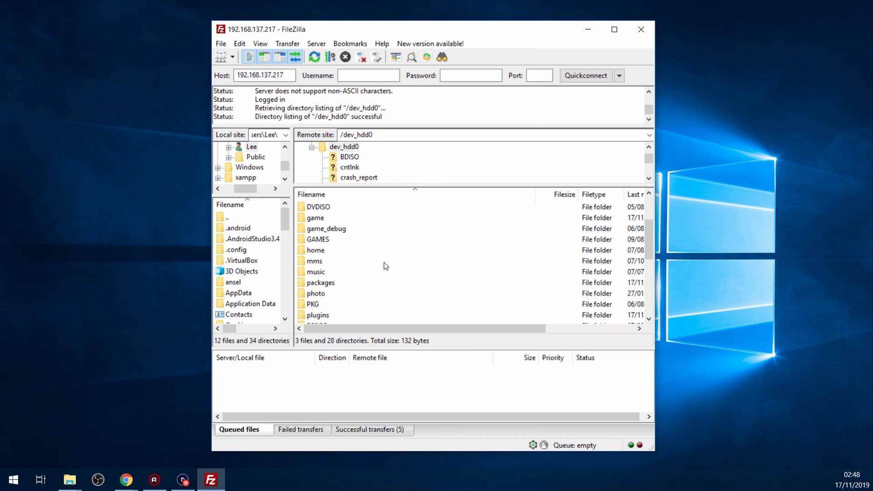
pyautogui.scroll(-2, 390, 264)
pyautogui.click(321, 306)
pyautogui.scroll(-1, 433, 300)
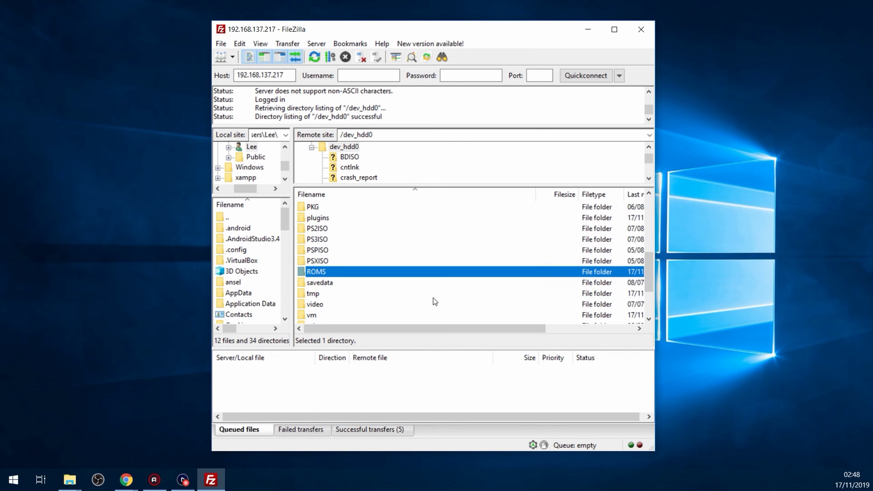
pyautogui.scroll(5, 442, 286)
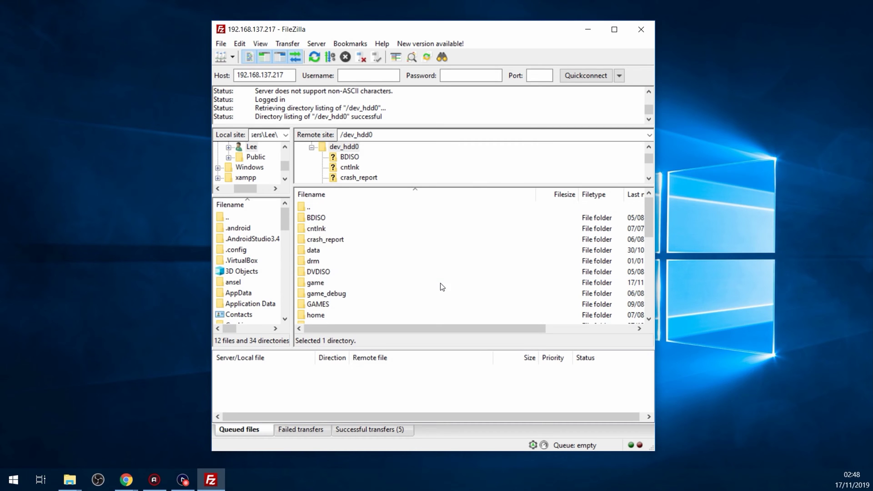
pyautogui.click(582, 34)
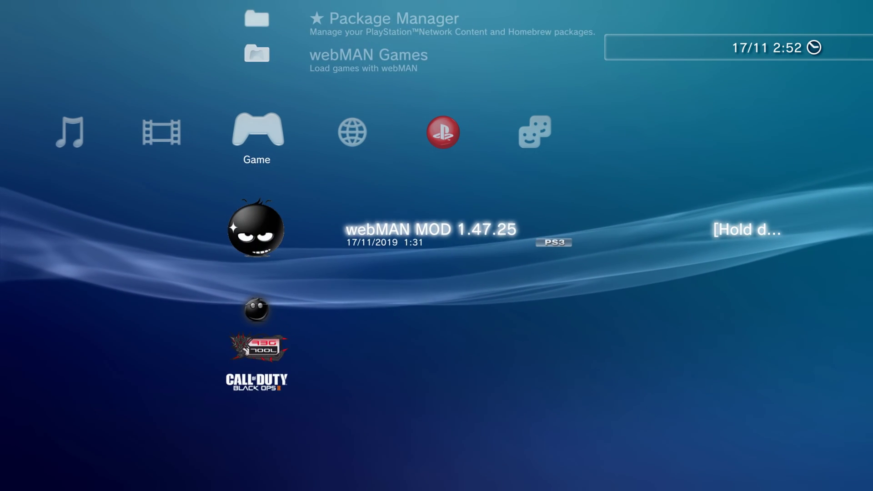
# - Open Install Package Files in the PS3's Package Manager
pyautogui.press('Up')
pyautogui.press('Up')
pyautogui.press('Return')
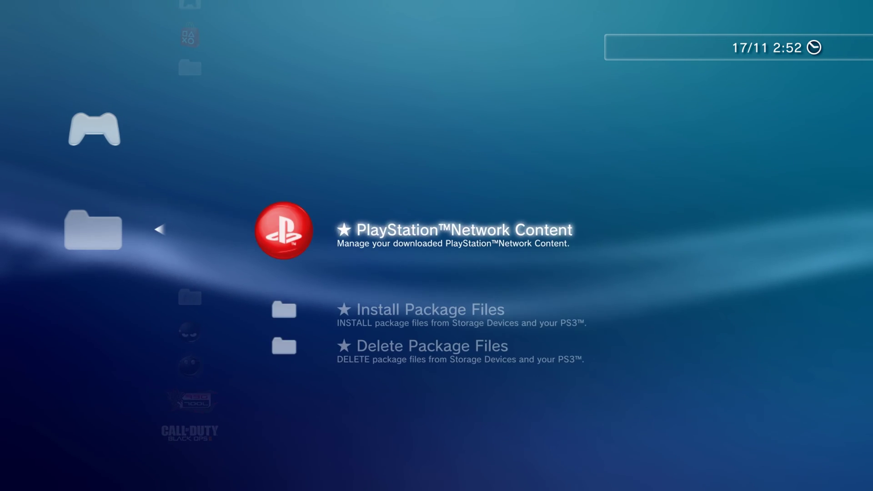
pyautogui.press('Down')
pyautogui.press('Return')
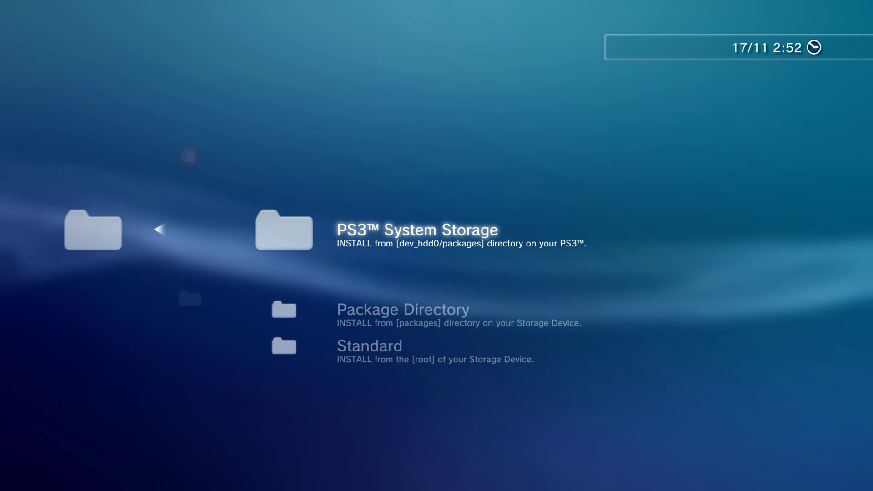
# - View the packages available in the storage device's root under Standard and go back
pyautogui.press('Down')
pyautogui.press('Down')
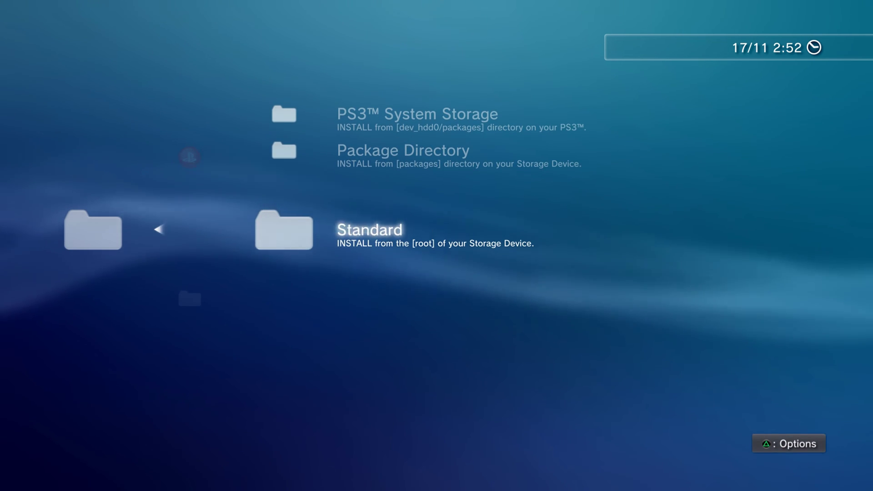
pyautogui.press('Return')
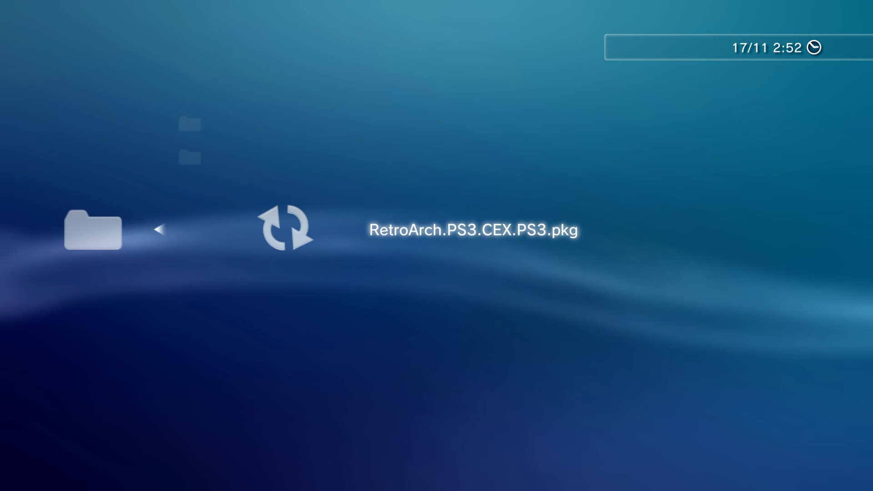
pyautogui.press('Escape')
# - Install RetroArch.PS3.CEX.PS3.pkg from PS3 System Storage and leave the installation screen
pyautogui.press('Up')
pyautogui.press('Up')
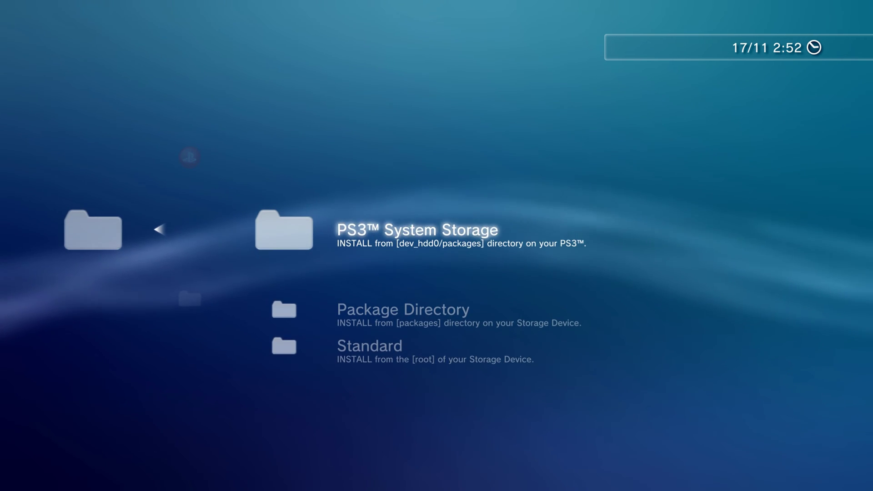
pyautogui.press('Return')
pyautogui.press('Down')
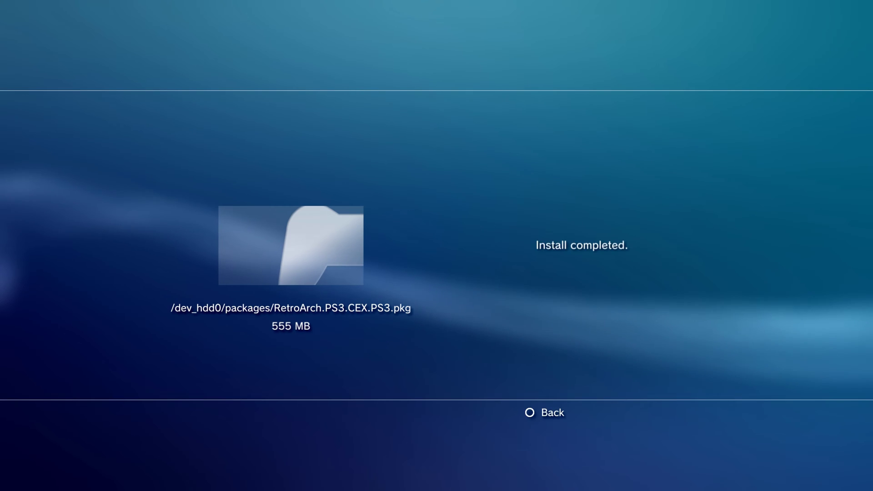
pyautogui.press('Escape')
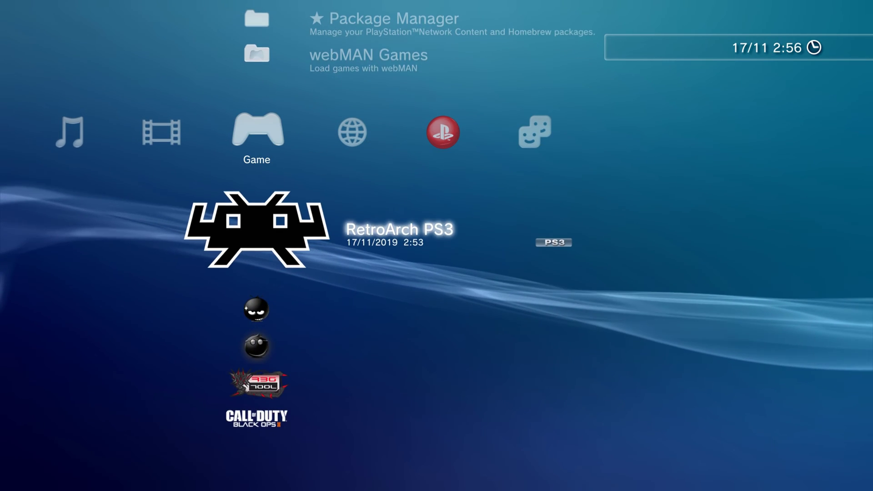
# - Launch RetroArch PS3 from the console's Game category, staying on Start Core in its main menu
pyautogui.press('Up')
pyautogui.press('Down')
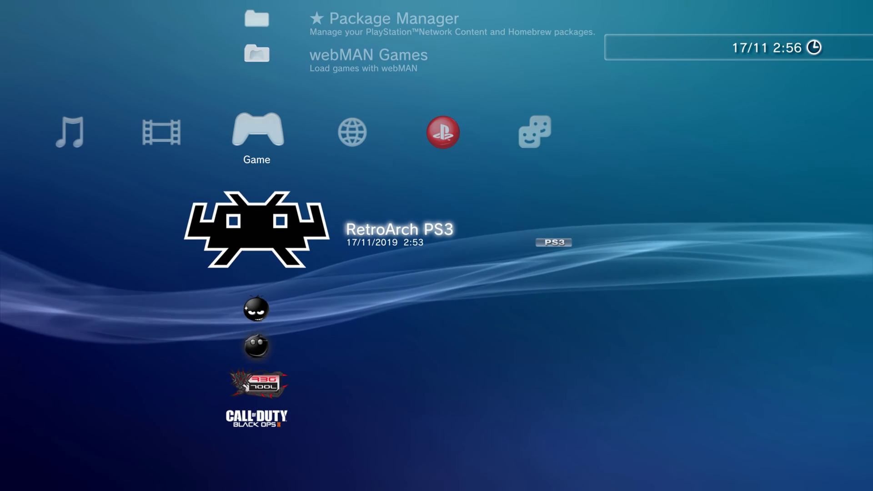
pyautogui.press('Return')
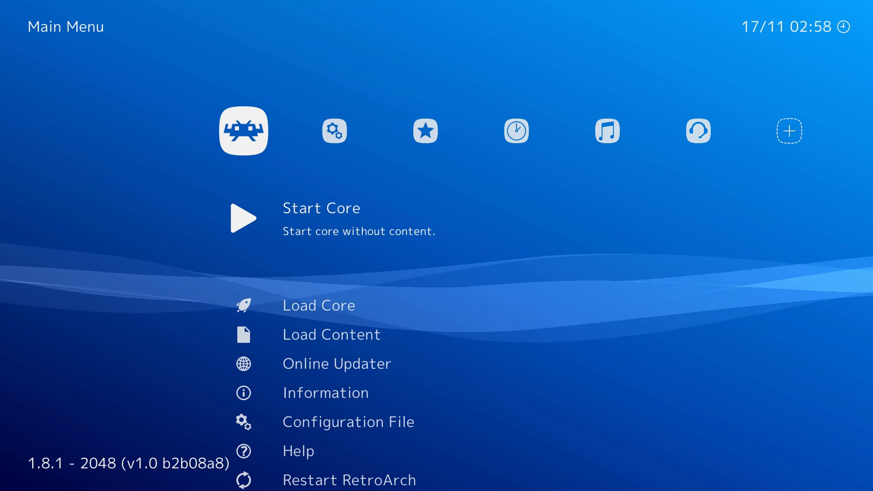
pyautogui.press('Down')
pyautogui.press('Up')
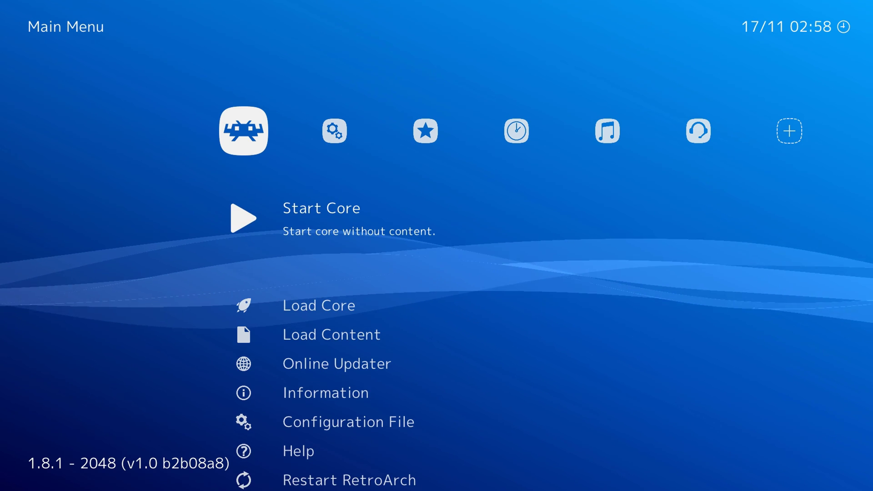
# - Open Load Content from RetroArch's main menu
pyautogui.press('Down')
pyautogui.press('Down')
pyautogui.press('Up')
pyautogui.press('Up')
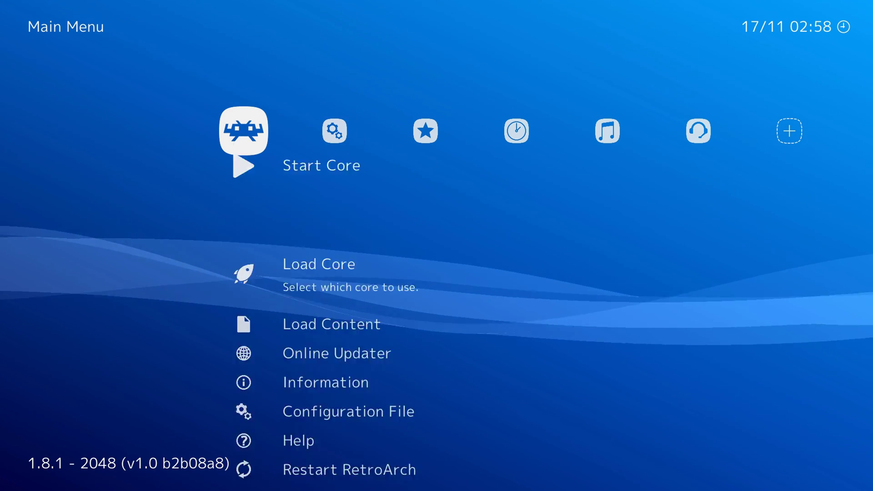
pyautogui.press('Down')
pyautogui.press('Down')
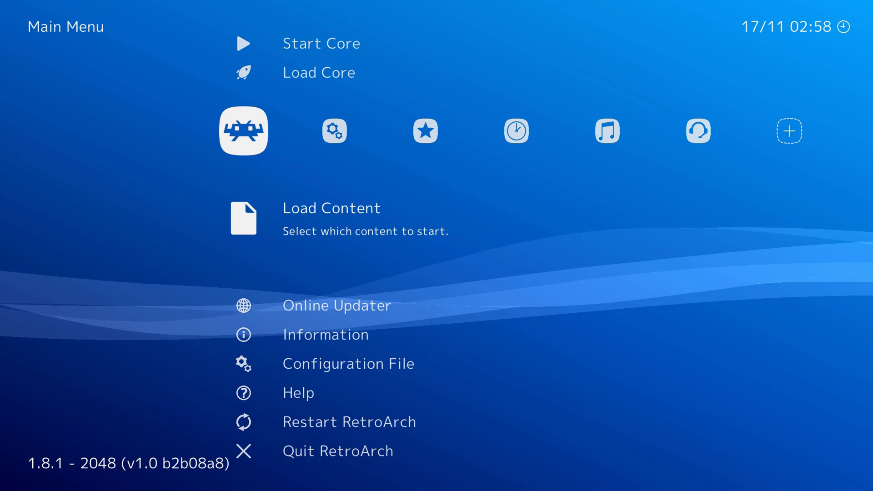
pyautogui.press('Return')
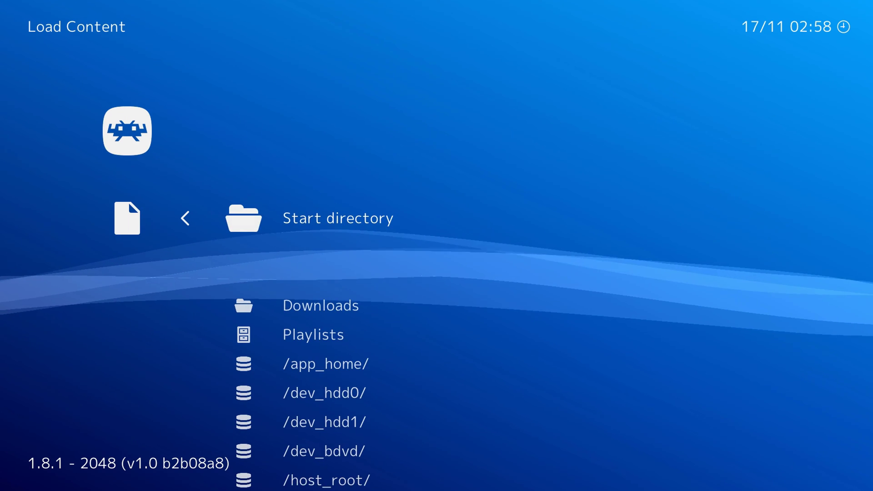
# - Open the /dev_hdd0/ storage location from the Load Content list
pyautogui.press('Down')
pyautogui.press('Down')
pyautogui.press('Down')
pyautogui.press('Down')
pyautogui.press('Up')
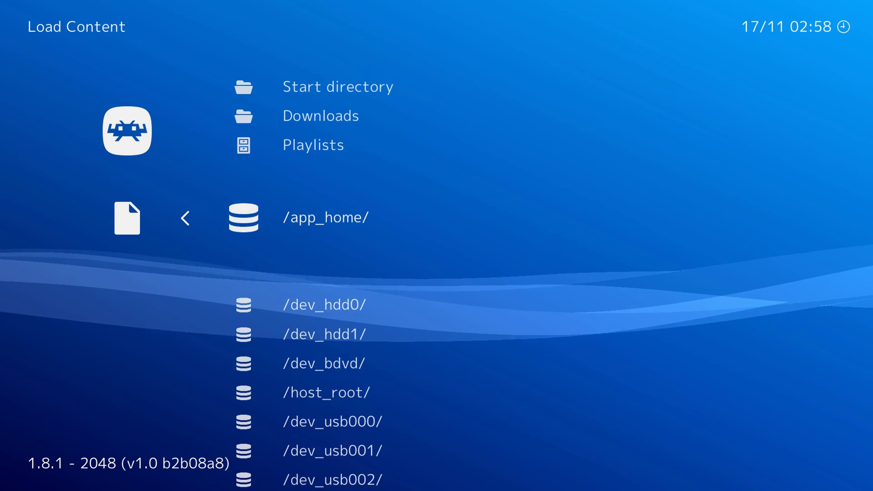
pyautogui.press('Down')
pyautogui.press('Return')
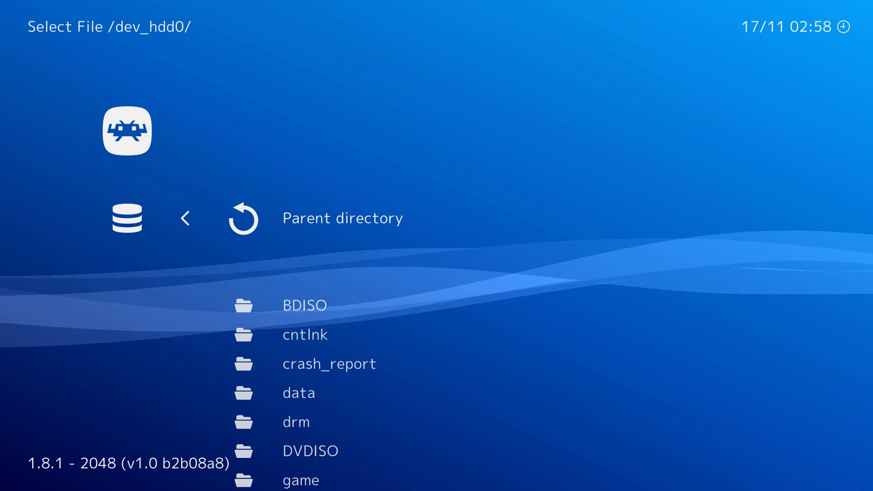
# - Open the ROMS folder on /dev_hdd0/
pyautogui.press('Down')
pyautogui.press('Down')
pyautogui.press('Down')
pyautogui.press('Down')
pyautogui.press('Down')
pyautogui.press('Down')
pyautogui.press('Down')
pyautogui.press('Down')
pyautogui.press('Down')
pyautogui.press('Down')
pyautogui.press('Down')
pyautogui.press('Down')
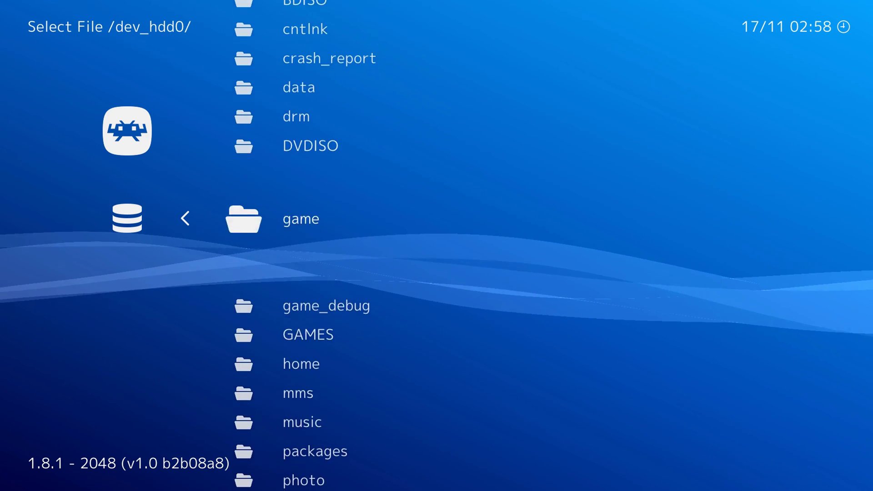
pyautogui.press('Down')
pyautogui.press('Down')
pyautogui.press('Down')
pyautogui.press('Down')
pyautogui.press('Down')
pyautogui.press('Down')
pyautogui.press('Down')
pyautogui.press('Down')
pyautogui.press('Down')
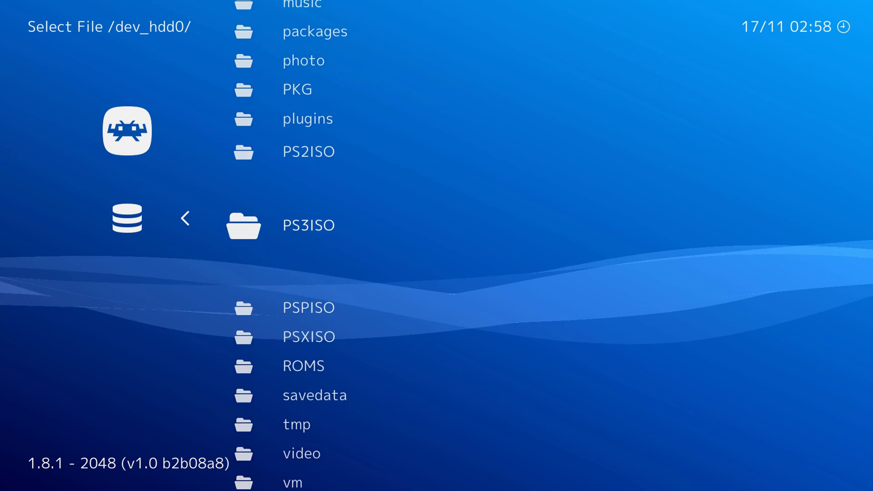
pyautogui.press('Return')
# - View the game files in /dev_hdd0/ROMS and go back to the list of storage locations
pyautogui.press('Down')
pyautogui.press('Down')
pyautogui.press('Down')
pyautogui.press('Down')
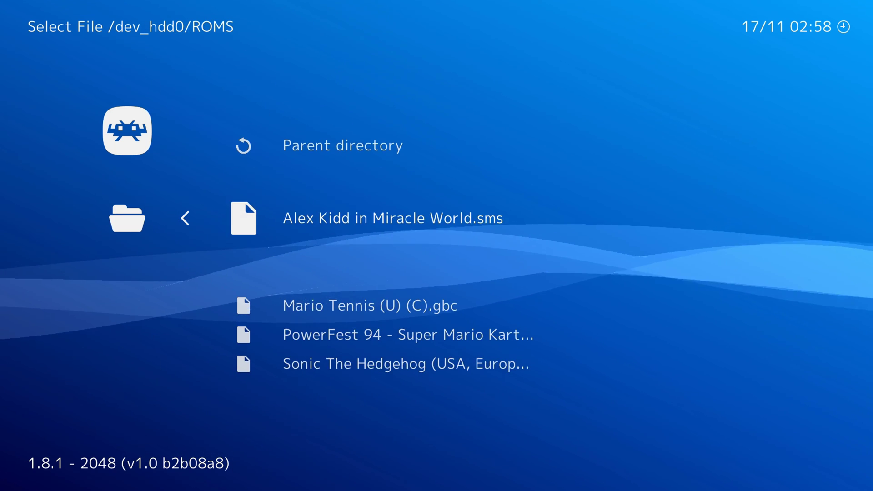
pyautogui.press('Up')
pyautogui.press('Up')
pyautogui.press('Up')
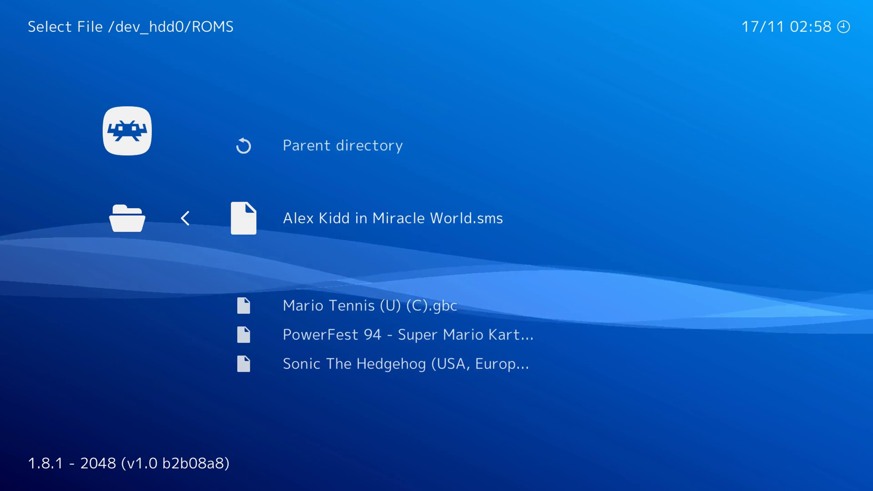
pyautogui.press('BackSpace')
pyautogui.press('BackSpace')
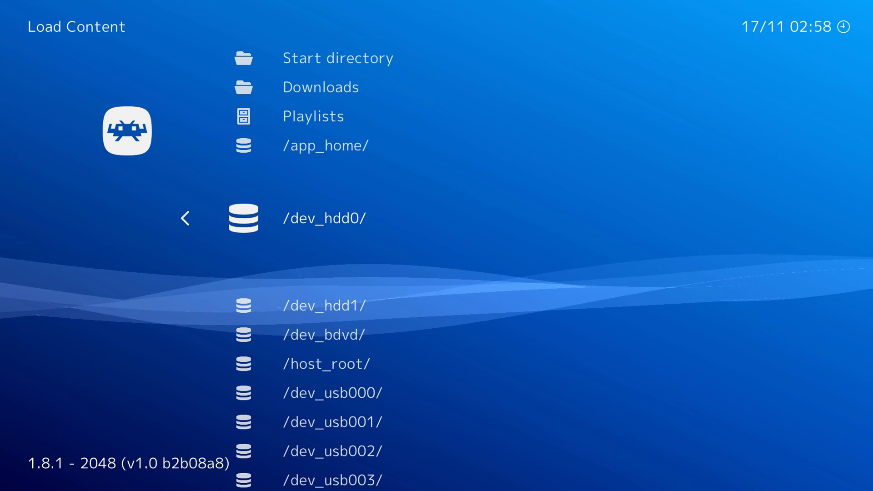
# - Open the ROMS folder on the USB drive /dev_usb000/
pyautogui.press('Down')
pyautogui.press('Down')
pyautogui.press('Down')
pyautogui.press('Down')
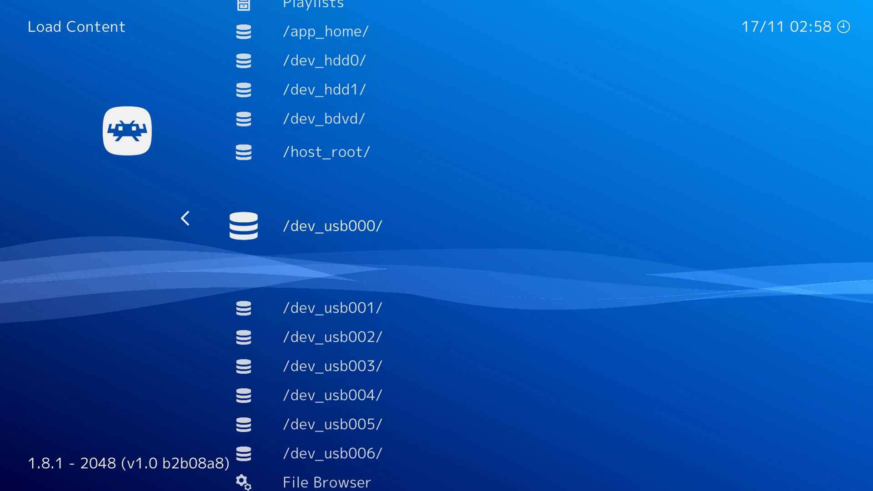
pyautogui.press('Return')
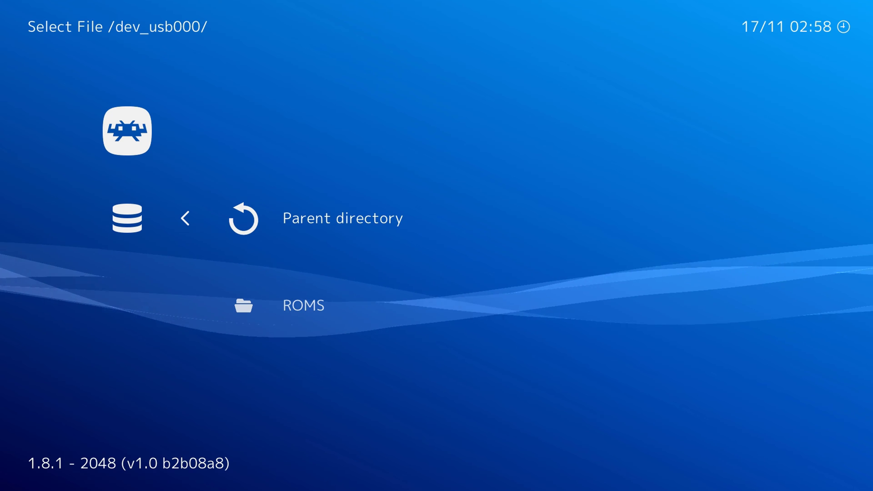
pyautogui.press('Return')
# - Look through the game files in /dev_usb000/ROMS and select Mario Tennis (U) (C).gbc for loading
pyautogui.press('Down')
pyautogui.press('Down')
pyautogui.press('Down')
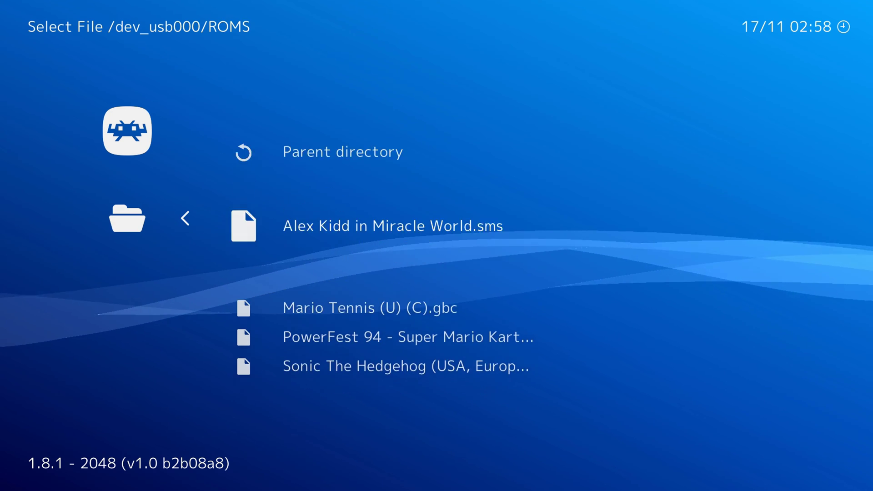
pyautogui.press('Up')
pyautogui.press('Up')
pyautogui.press('Up')
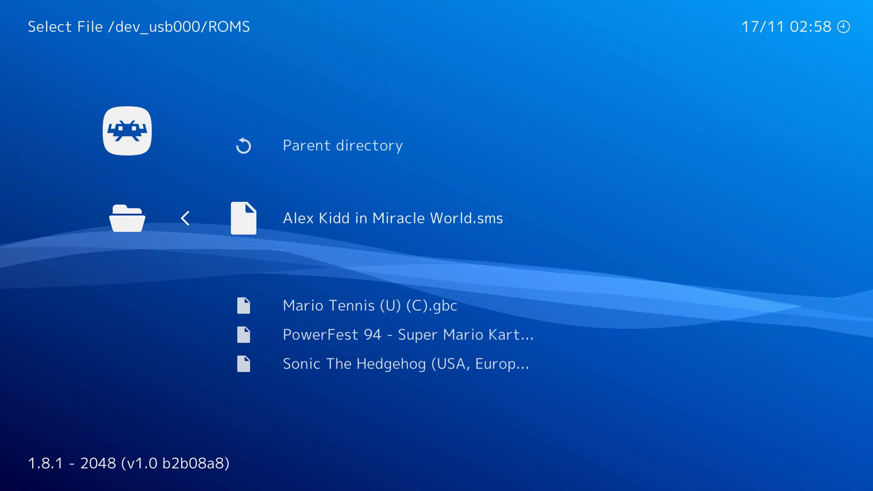
pyautogui.press('Down')
pyautogui.press('Up')
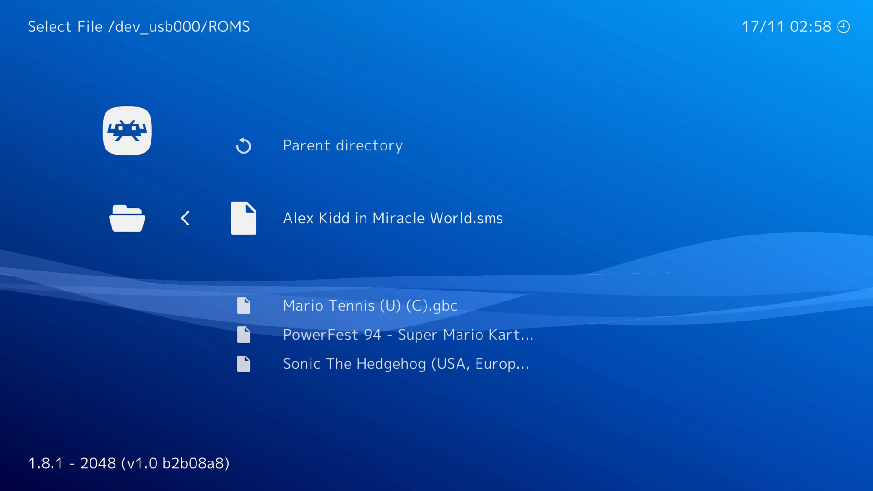
pyautogui.press('Down')
pyautogui.press('Up')
pyautogui.press('Down')
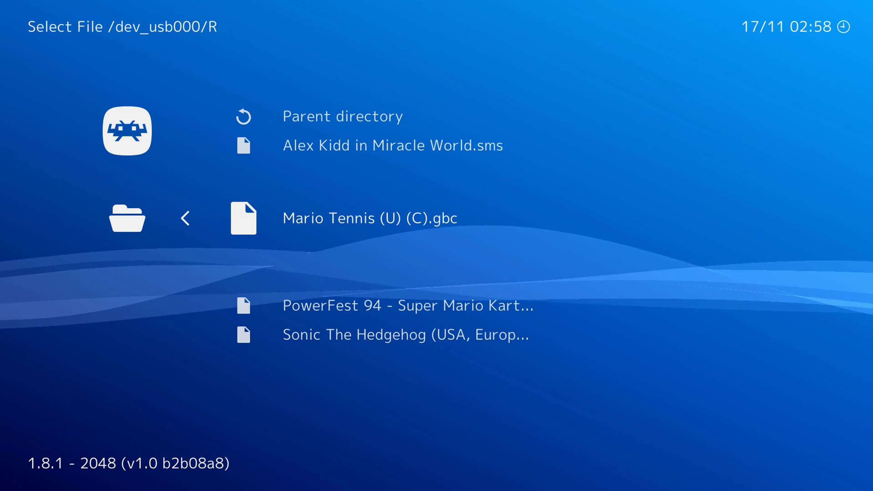
pyautogui.press('Return')
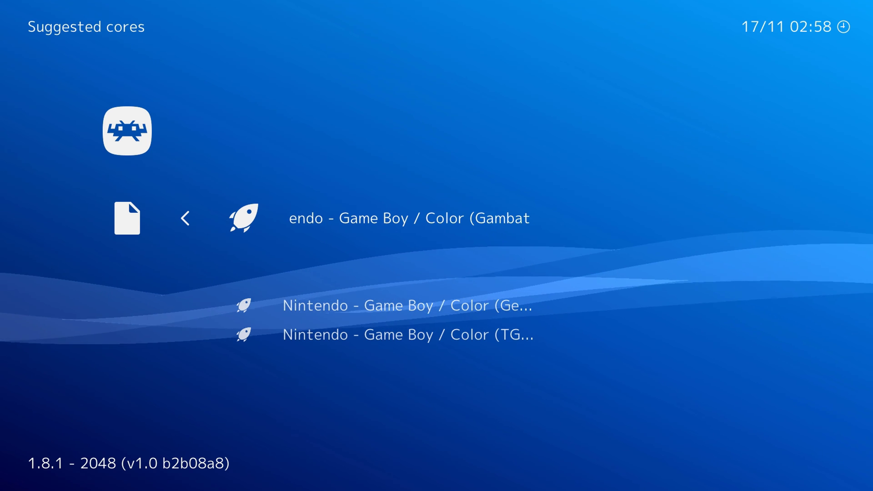
# - Look through the suggested Nintendo Game Boy / Color cores and launch the game with Gambatte
pyautogui.press('Down')
pyautogui.press('Down')
pyautogui.press('Down')
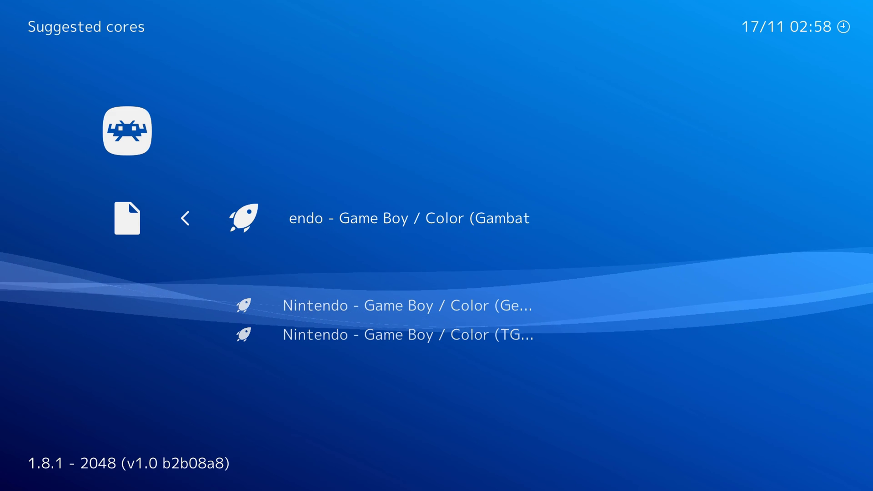
pyautogui.press('Down')
pyautogui.press('Down')
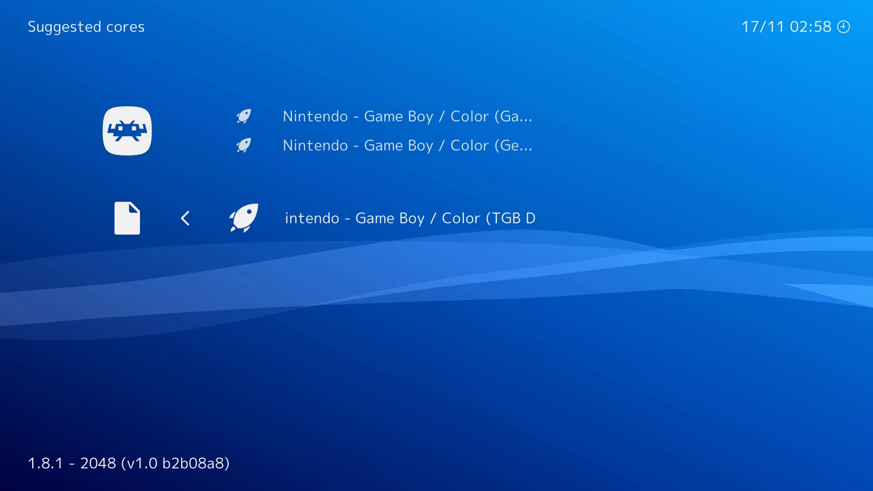
pyautogui.press('Down')
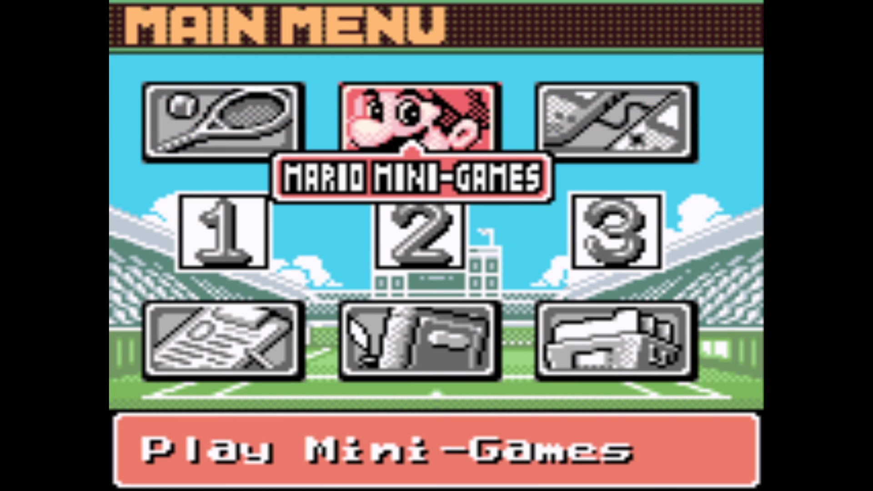
# - Highlight Exhibition in the Mario Tennis main menu and open RetroArch's Quick Menu over the game
pyautogui.press('Right')
pyautogui.press('Left')
pyautogui.press('Left')
pyautogui.press('F1')
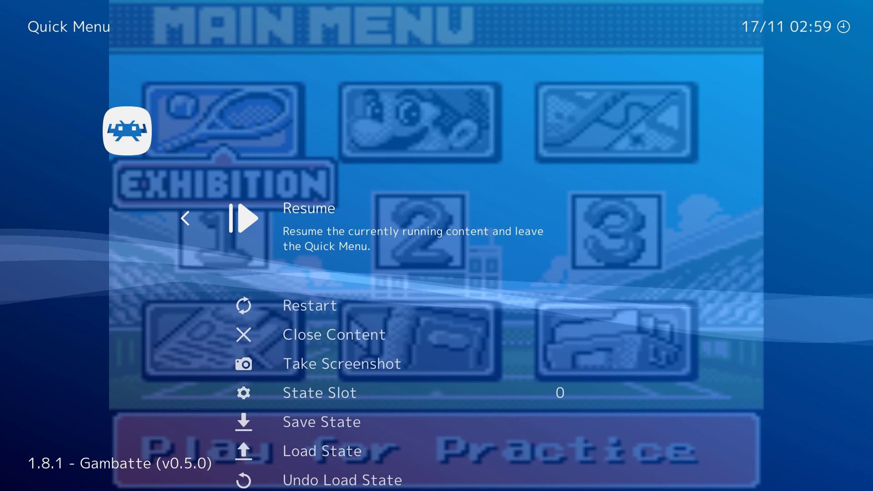
# - Close the running content and return to RetroArch's main menu
pyautogui.press('Down')
pyautogui.press('Down')
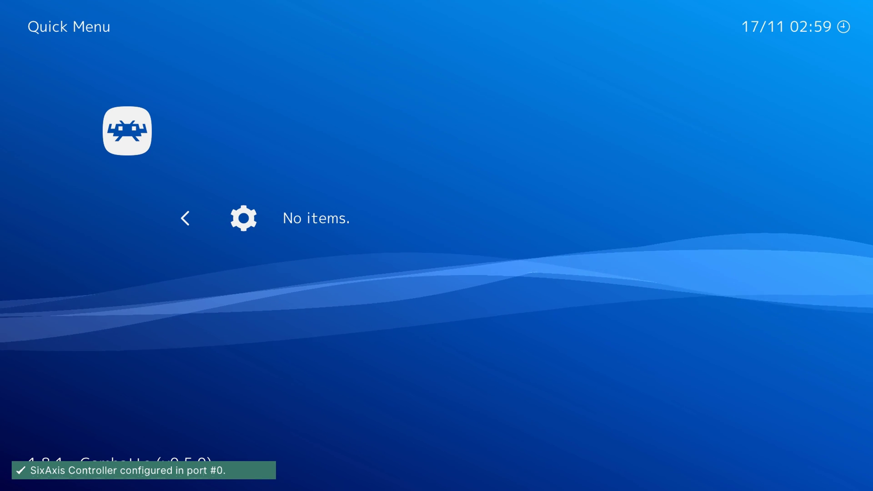
pyautogui.press('BackSpace')
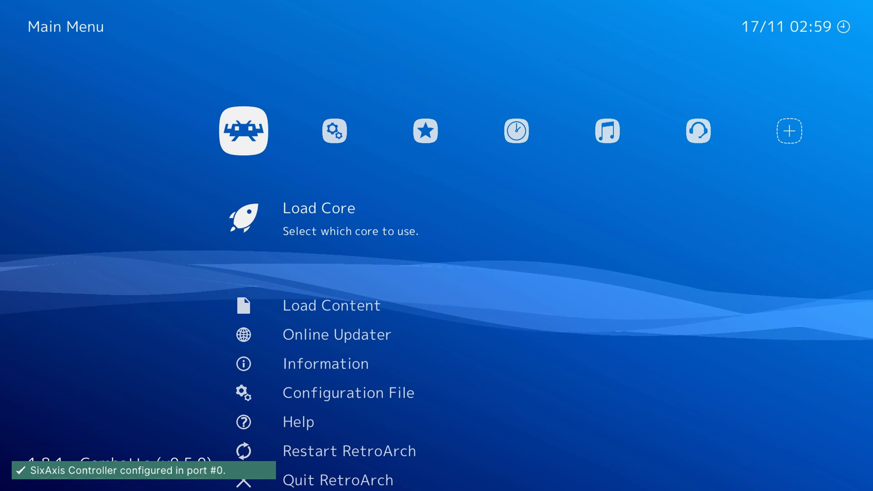
# - Open /dev_hdd0/ through Load Content again
pyautogui.press('Down')
pyautogui.press('Return')
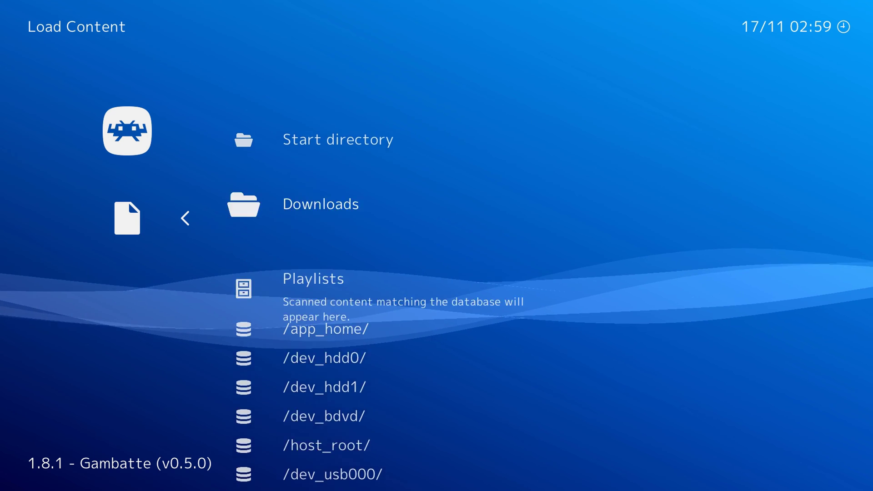
pyautogui.press('Down')
pyautogui.press('Up')
pyautogui.press('Up')
pyautogui.press('Down')
pyautogui.press('Down')
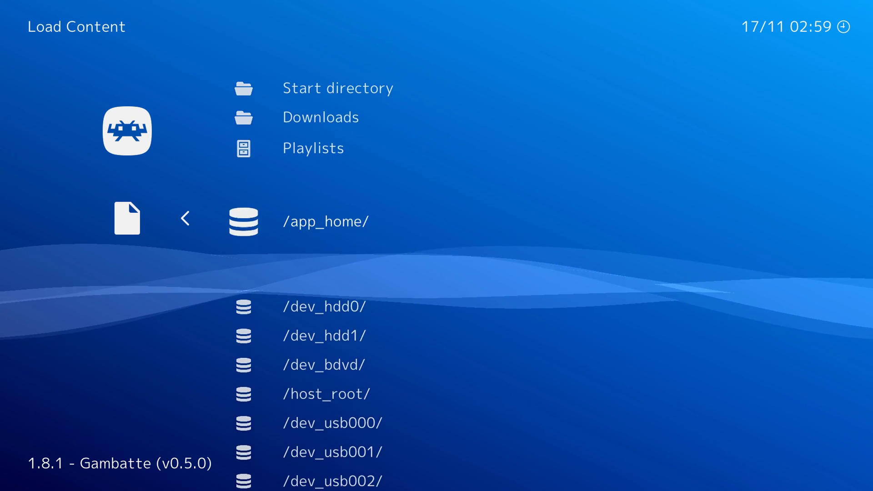
pyautogui.press('Down')
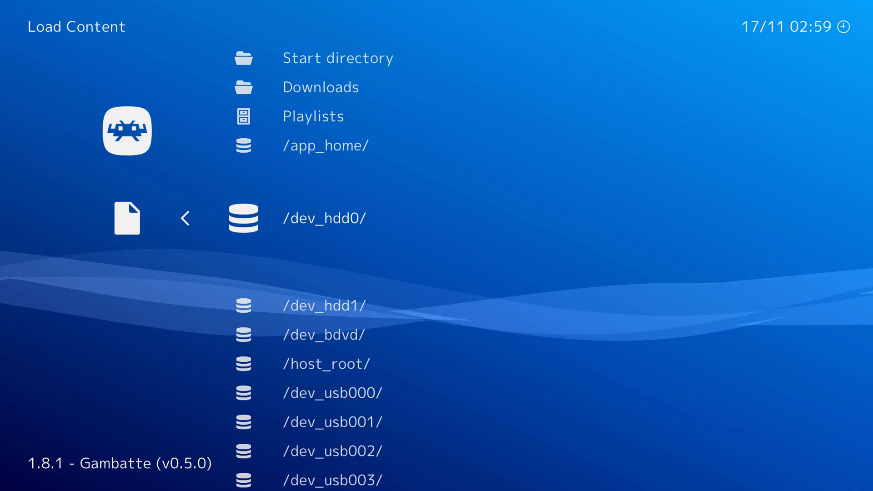
pyautogui.press('Return')
# - Look through the folders on /dev_hdd0/ and return to the Load Content list
pyautogui.press('Down')
pyautogui.press('Down')
pyautogui.press('Down')
pyautogui.press('Down')
pyautogui.press('Down')
pyautogui.press('Down')
pyautogui.press('Down')
pyautogui.press('Down')
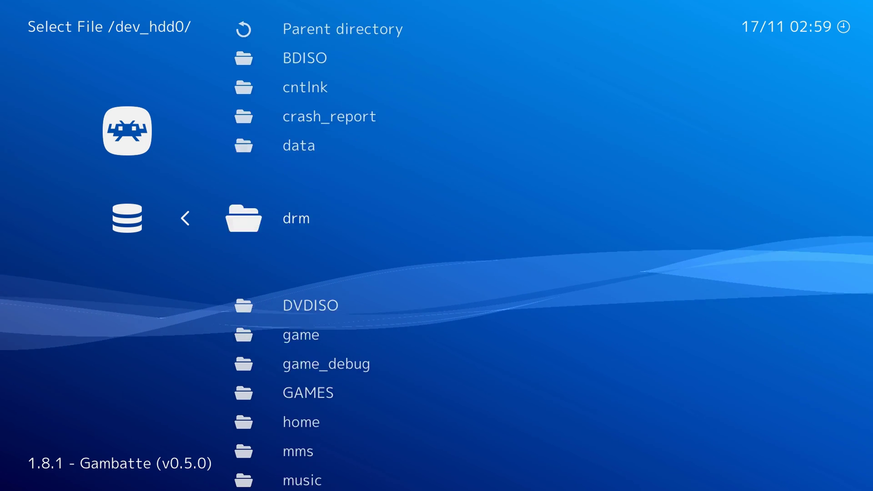
pyautogui.press('Down')
pyautogui.press('Down')
pyautogui.press('Down')
pyautogui.press('Down')
pyautogui.press('Down')
pyautogui.press('Down')
pyautogui.press('Down')
pyautogui.press('Down')
pyautogui.press('Down')
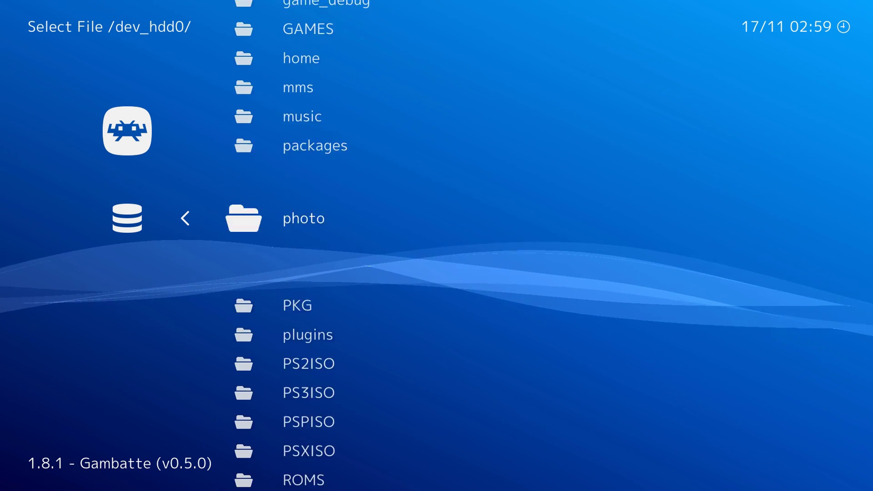
pyautogui.press('Down')
pyautogui.press('Down')
pyautogui.press('Down')
pyautogui.press('Down')
pyautogui.press('BackSpace')
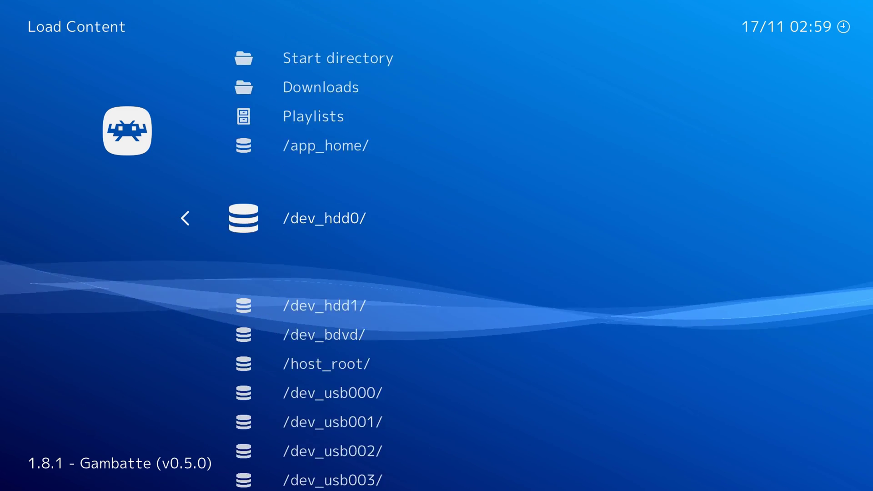
# - Leave Load Content and switch to RetroArch's Settings category
pyautogui.press('Up')
pyautogui.press('Up')
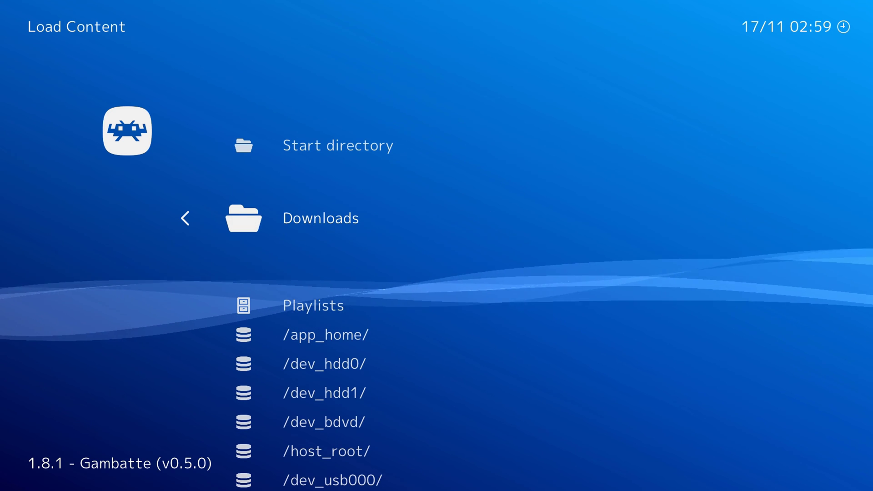
pyautogui.press('Up')
pyautogui.press('BackSpace')
pyautogui.press('Right')
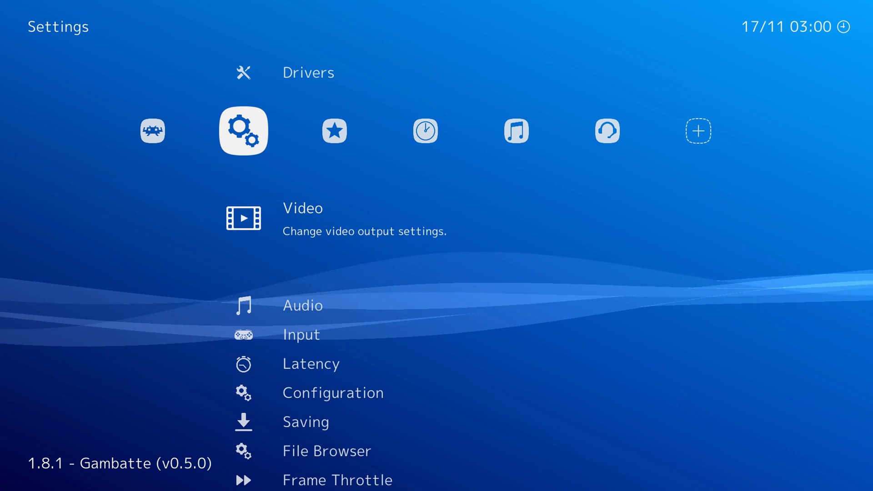
# - Open the Directory settings at the end of the Settings list
pyautogui.press('Down')
pyautogui.press('Down')
pyautogui.press('Down')
pyautogui.press('Down')
pyautogui.press('Down')
pyautogui.press('Down')
pyautogui.press('Down')
pyautogui.press('Down')
pyautogui.press('Down')
pyautogui.press('Down')
pyautogui.press('Down')
pyautogui.press('Down')
pyautogui.press('Down')
pyautogui.press('Down')
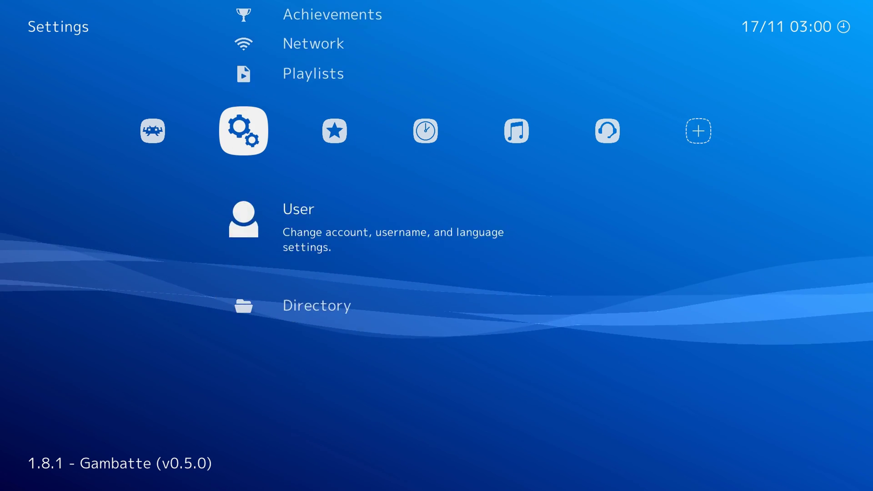
pyautogui.press('Return')
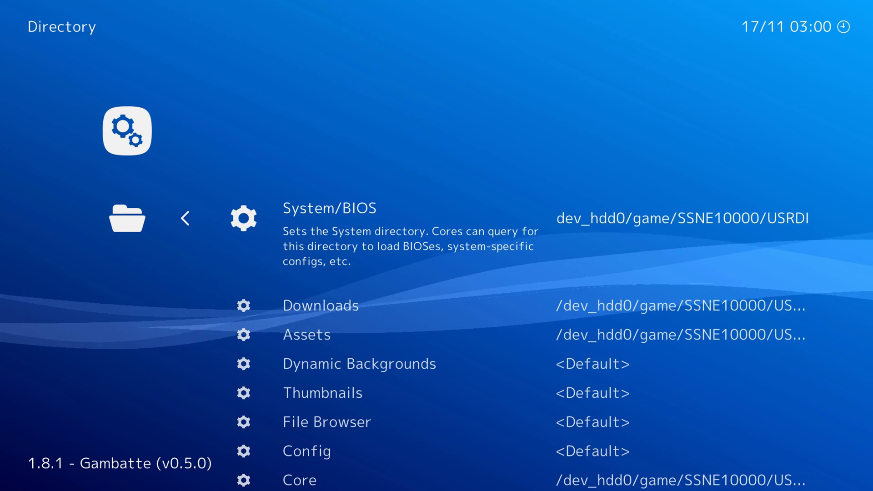
# - Set the Downloads directory to the ROMS folder on the internal drive, /dev_hdd0/ROMS
pyautogui.press('Down')
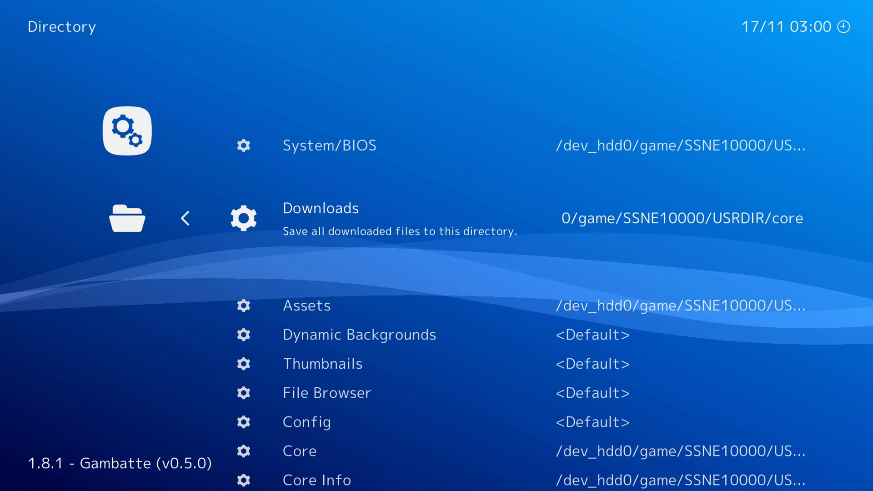
pyautogui.press('Return')
pyautogui.press('Down')
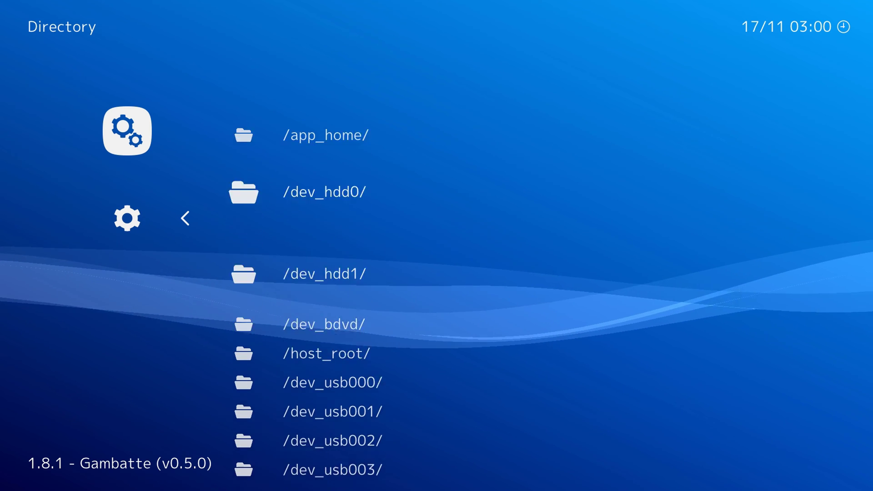
pyautogui.press('Return')
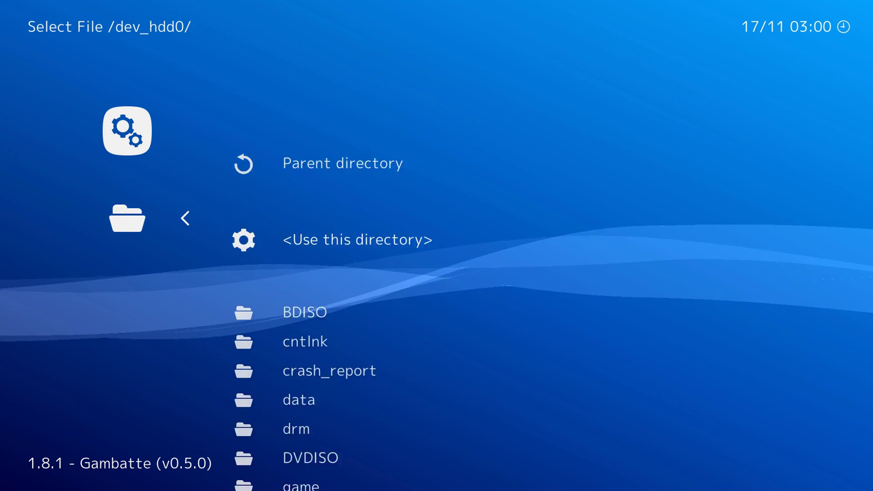
pyautogui.press('Down')
pyautogui.press('Down')
pyautogui.press('Down')
pyautogui.press('Down')
pyautogui.press('Down')
pyautogui.press('Down')
pyautogui.press('Down')
pyautogui.press('Down')
pyautogui.press('Down')
pyautogui.press('Down')
pyautogui.press('Down')
pyautogui.press('Down')
pyautogui.press('Down')
pyautogui.press('Down')
pyautogui.press('Down')
pyautogui.press('Down')
pyautogui.press('Down')
pyautogui.press('Down')
pyautogui.press('Down')
pyautogui.press('Down')
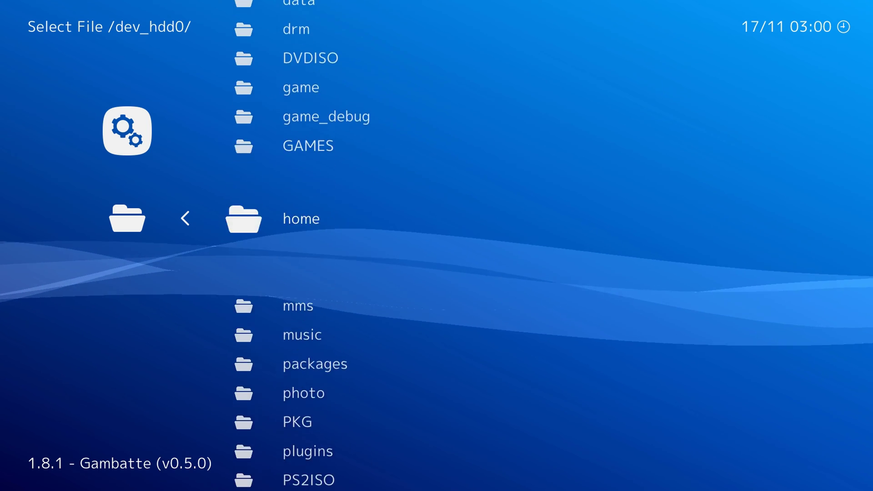
pyautogui.press('Down')
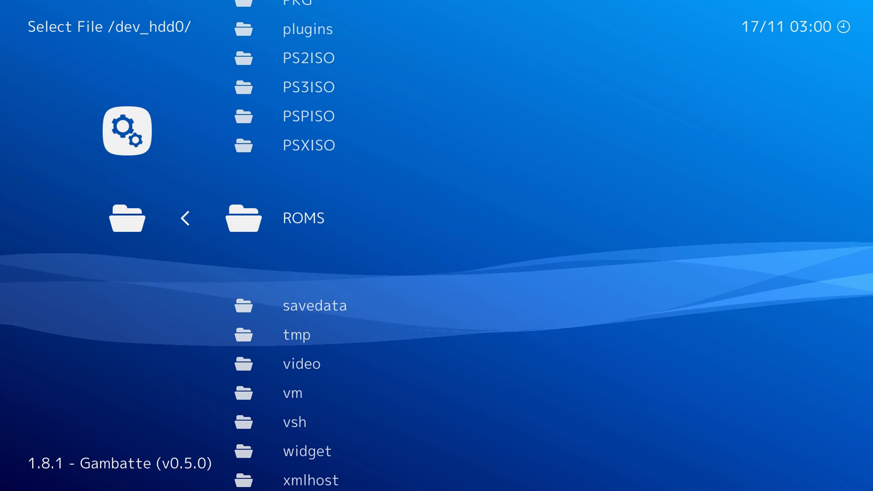
pyautogui.press('Return')
pyautogui.press('Down')
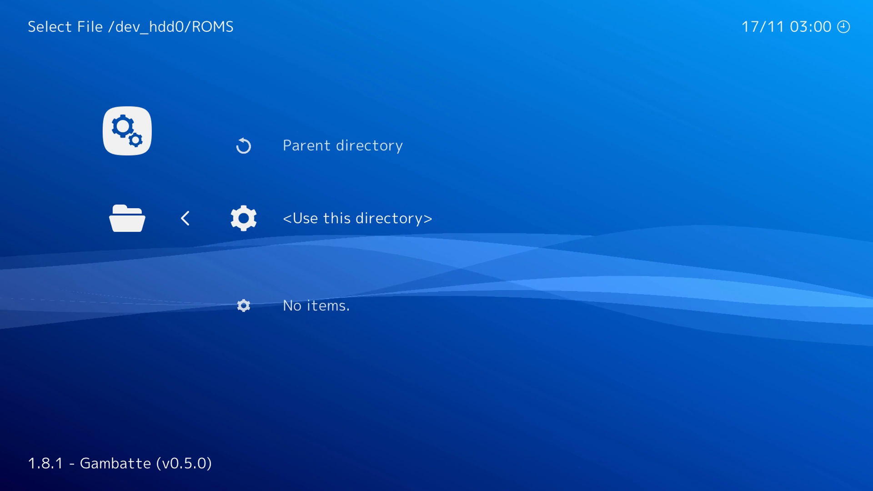
pyautogui.press('Return')
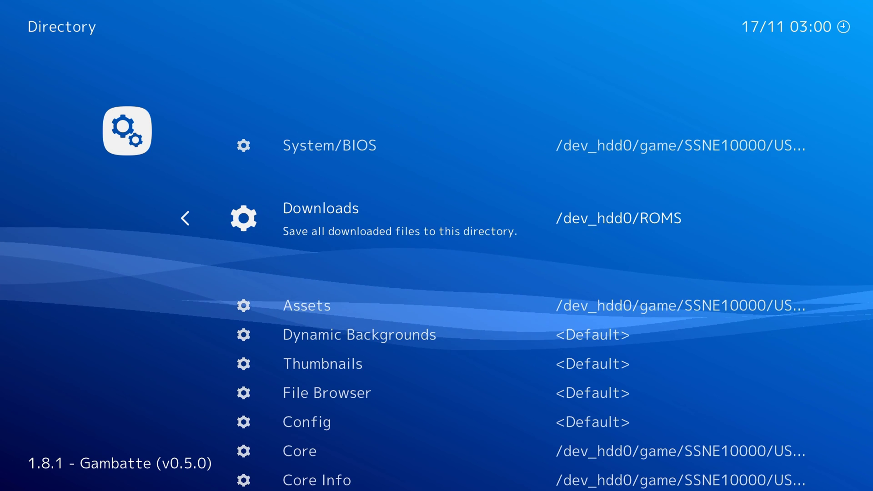
# - Leave the Directory settings and open the Downloads folder through Load Content in the main menu
pyautogui.press('BackSpace')
pyautogui.press('Up')
pyautogui.press('Up')
pyautogui.press('Up')
pyautogui.press('Up')
pyautogui.press('Up')
pyautogui.press('Up')
pyautogui.press('Up')
pyautogui.press('Up')
pyautogui.press('Up')
pyautogui.press('Up')
pyautogui.press('Up')
pyautogui.press('Up')
pyautogui.press('Down')
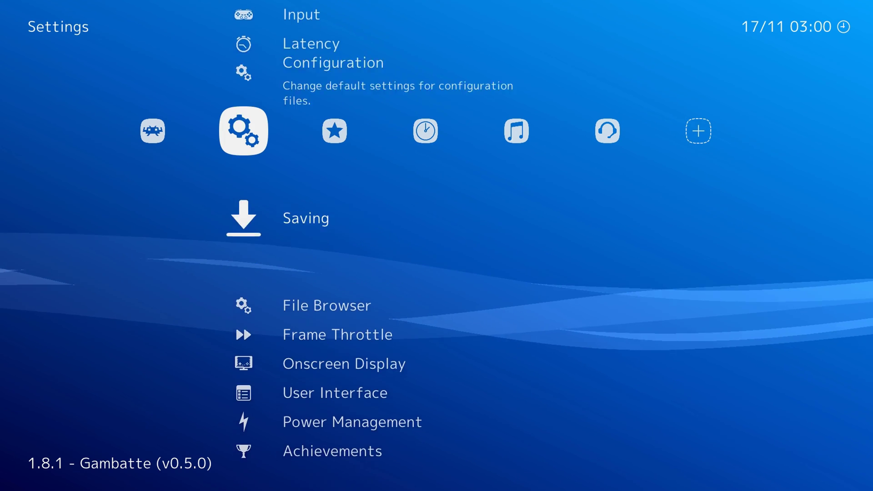
pyautogui.press('Left')
pyautogui.press('Down')
pyautogui.press('Return')
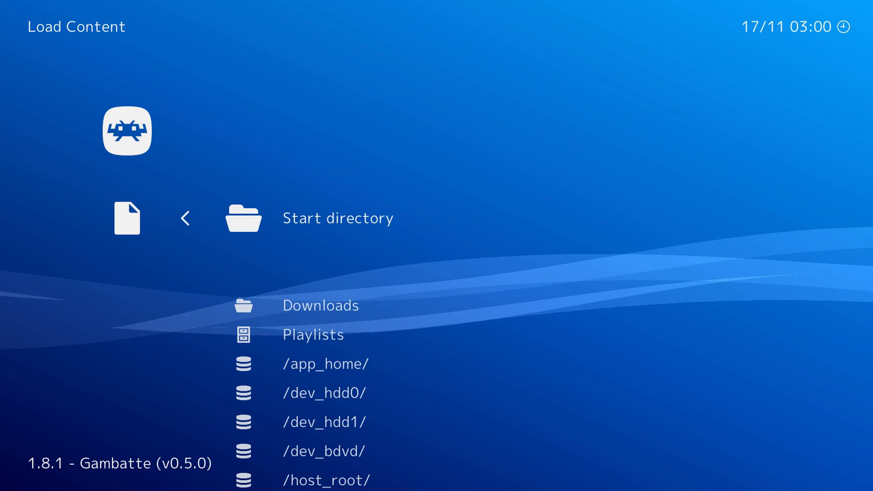
pyautogui.press('Down')
pyautogui.press('Return')
pyautogui.press('Down')
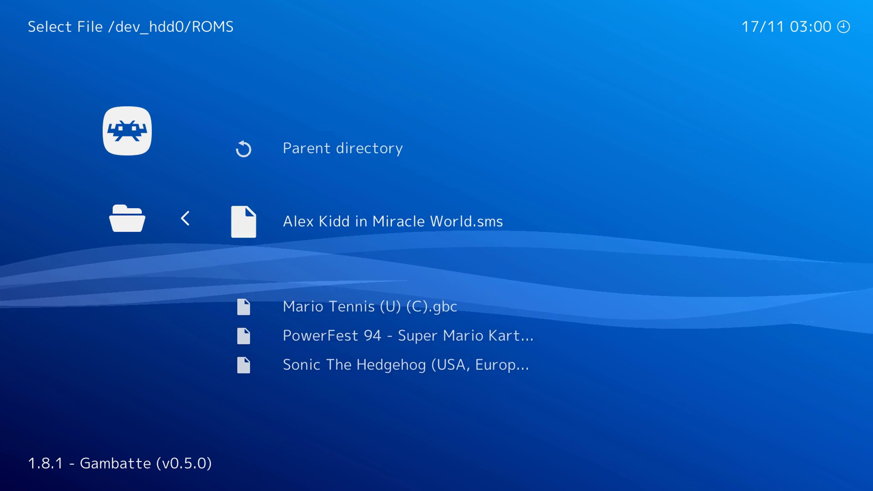
# - Look through the game ROM files listed in /dev_hdd0/ROMS
pyautogui.press('Down')
pyautogui.press('Down')
pyautogui.press('Down')
pyautogui.press('Up')
pyautogui.press('Up')
pyautogui.press('Up')
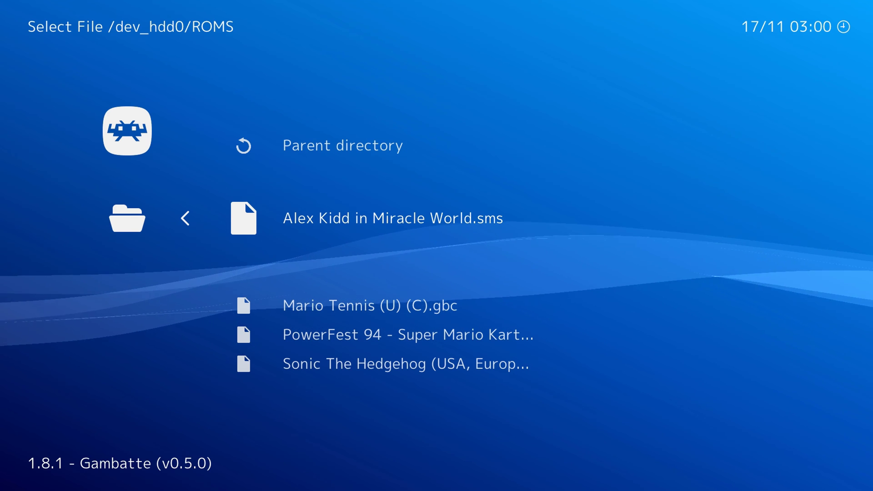
pyautogui.press('Down')
pyautogui.press('Up')
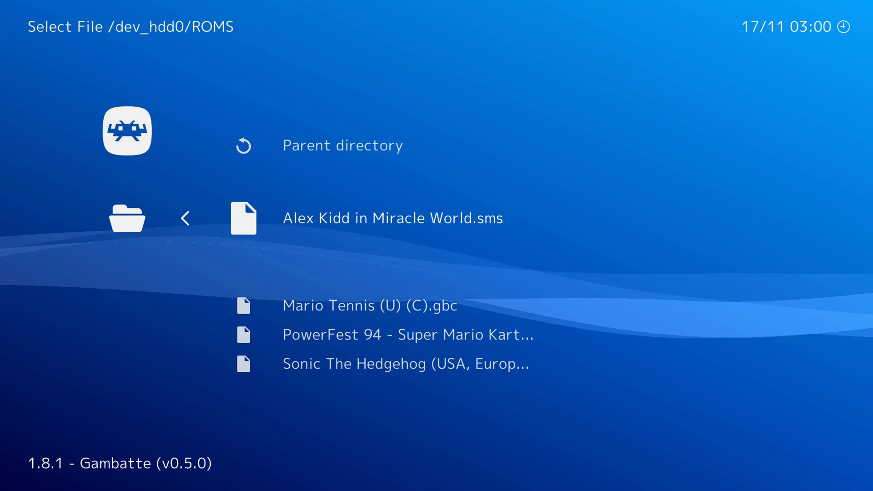
pyautogui.press('Down')
pyautogui.press('Down')
pyautogui.press('Up')
pyautogui.press('Up')
pyautogui.press('Down')
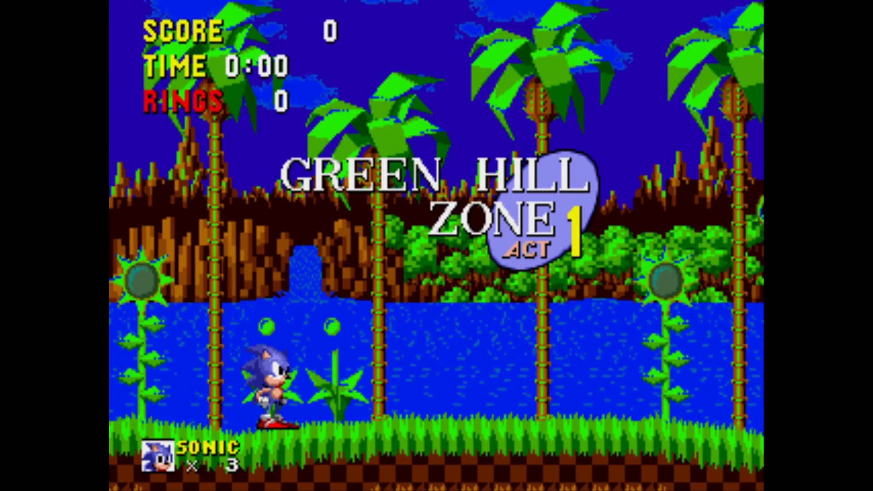
pyautogui.press('Right')
pyautogui.press('z')
pyautogui.press('z')
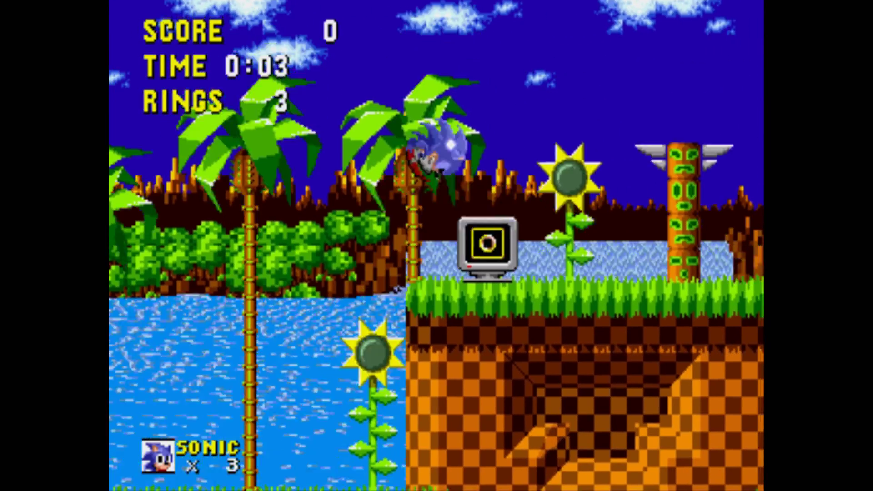
pyautogui.press('Left')
pyautogui.press('Right')
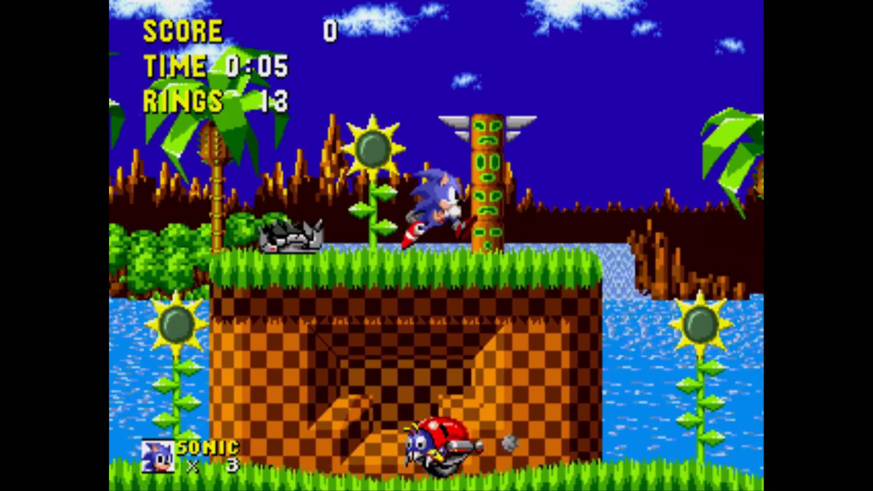
pyautogui.press('z')
pyautogui.press('Right')
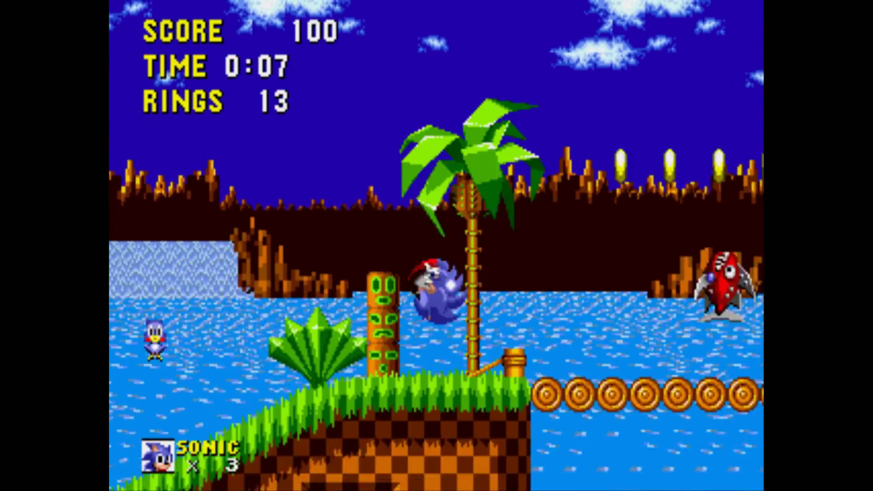
pyautogui.press('z')
pyautogui.press('Right')
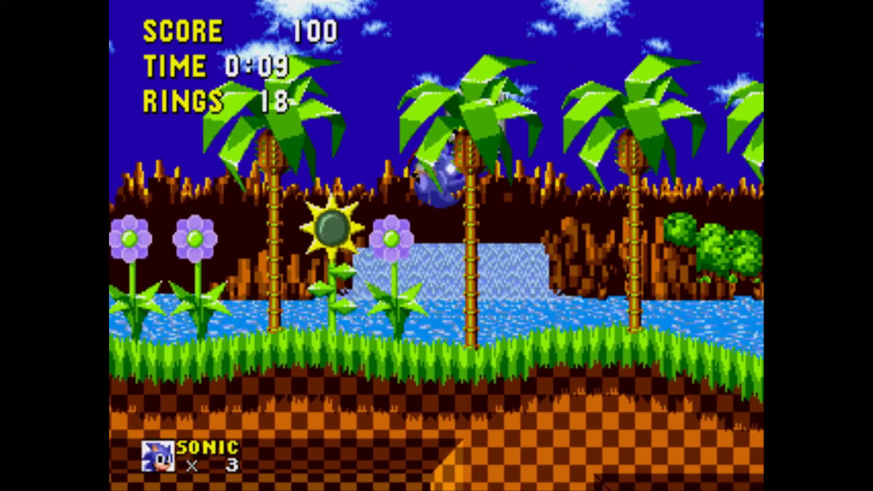
pyautogui.press('Right')
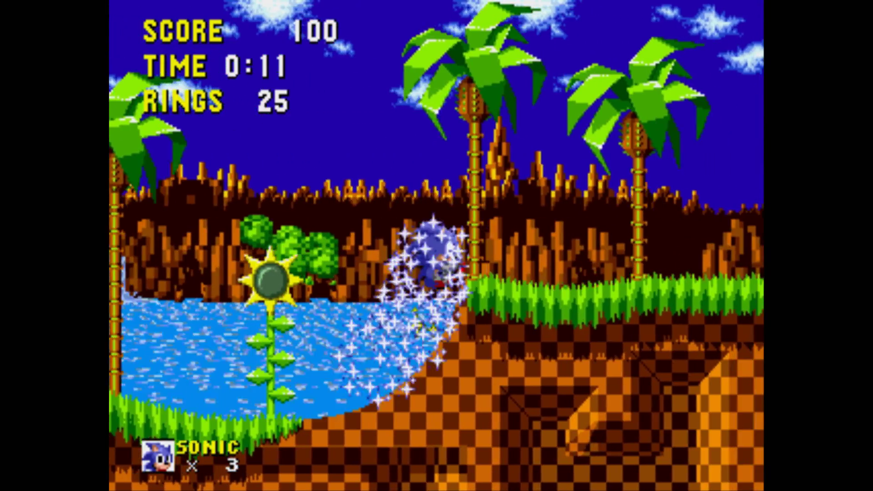
# - Bring up the Quick Menu over the running game and examine its entries from State Slot down to Overrides
pyautogui.press('F1')
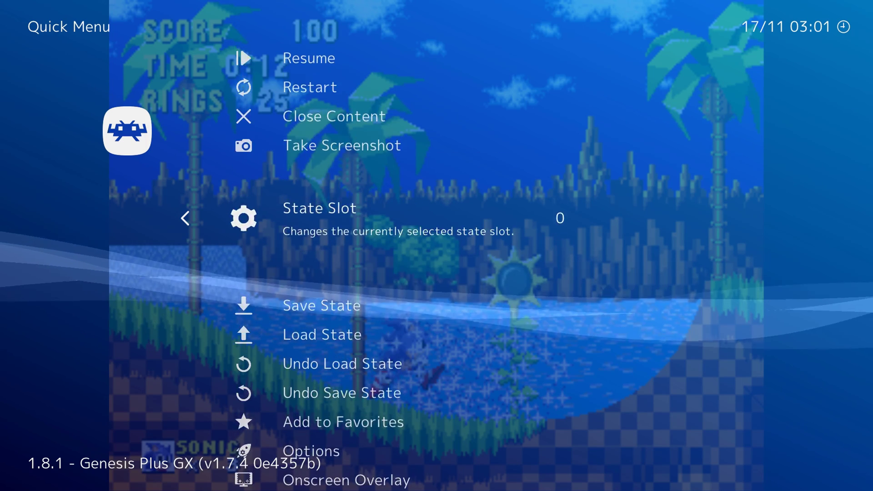
pyautogui.press('Down')
pyautogui.press('Down')
pyautogui.press('Down')
pyautogui.press('Down')
pyautogui.press('Down')
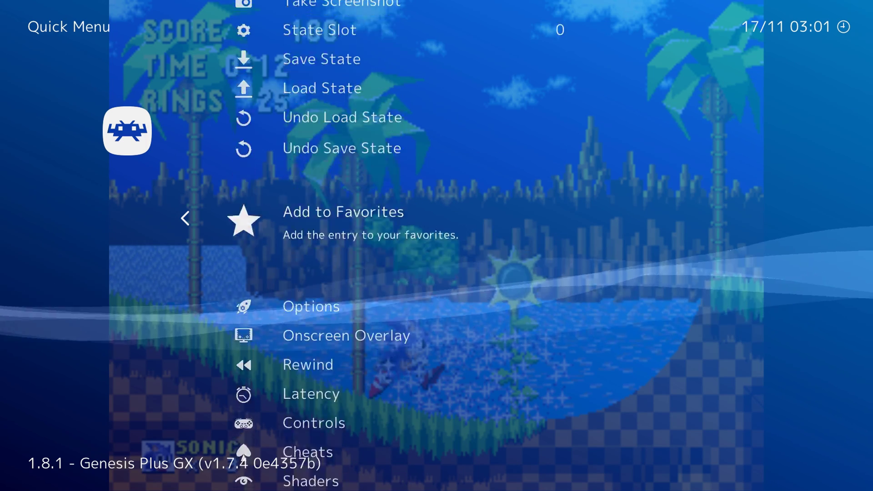
pyautogui.press('Down')
pyautogui.press('Down')
pyautogui.press('Down')
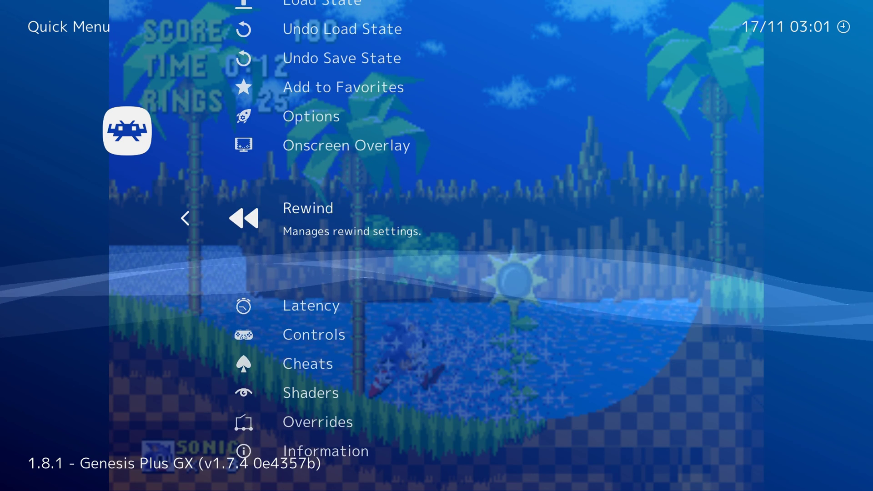
pyautogui.press('Down')
pyautogui.press('Down')
pyautogui.press('Down')
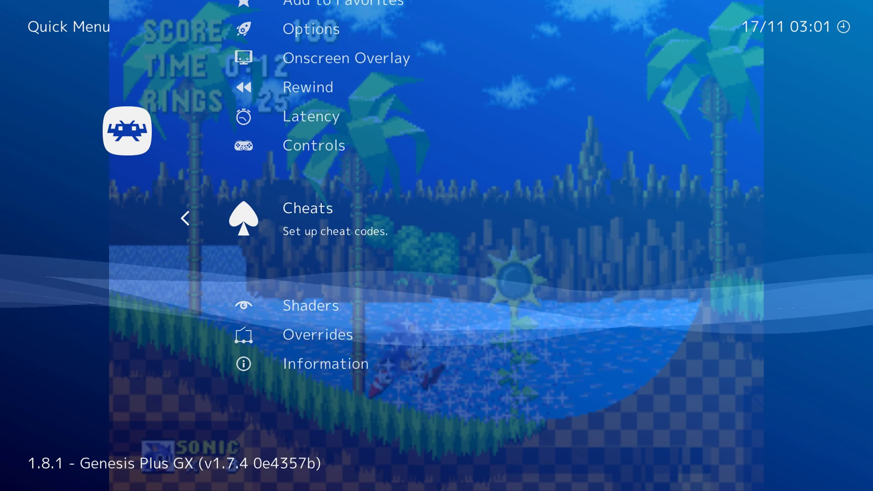
pyautogui.press('Up')
pyautogui.press('Down')
pyautogui.press('Down')
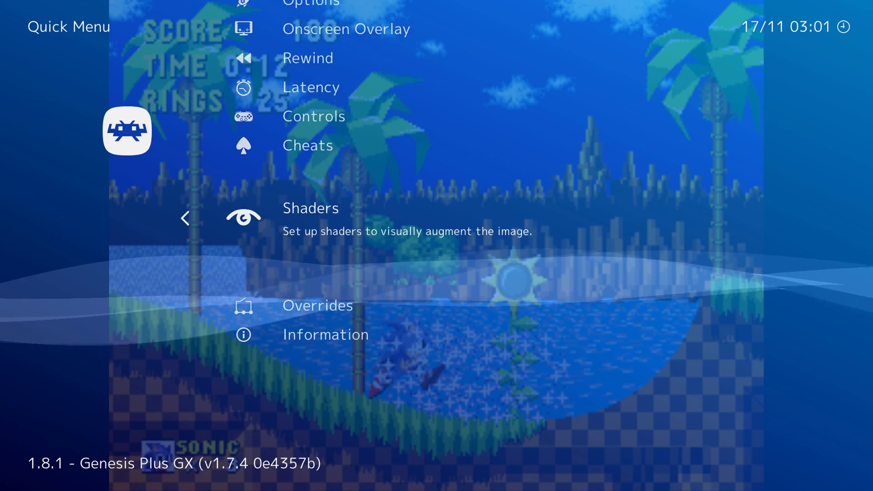
pyautogui.press('Up')
pyautogui.press('Up')
pyautogui.press('Down')
pyautogui.press('Down')
pyautogui.press('Down')
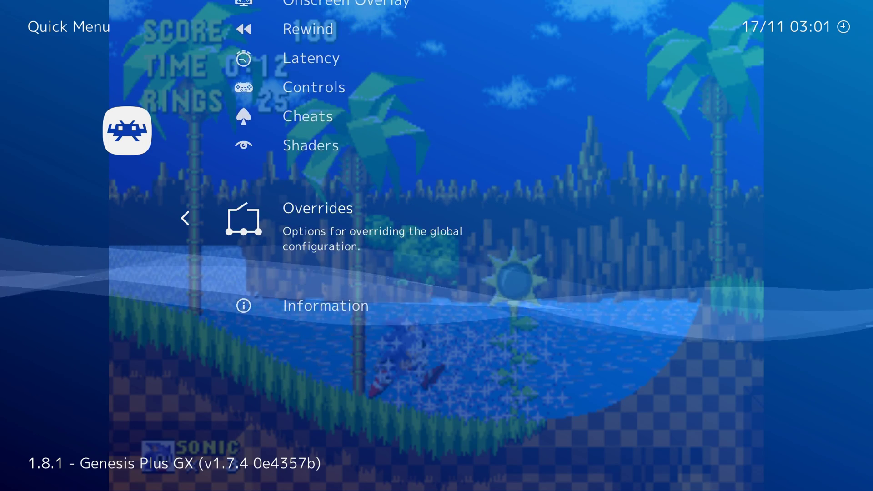
# - Close the running Sonic The Hedgehog content from the Quick Menu
pyautogui.press('Up')
pyautogui.press('Up')
pyautogui.press('Up')
pyautogui.press('Up')
pyautogui.press('Up')
pyautogui.press('Up')
pyautogui.press('Up')
pyautogui.press('Up')
pyautogui.press('Up')
pyautogui.press('Up')
pyautogui.press('Up')
pyautogui.press('Up')
pyautogui.press('Up')
pyautogui.press('Up')
pyautogui.press('Up')
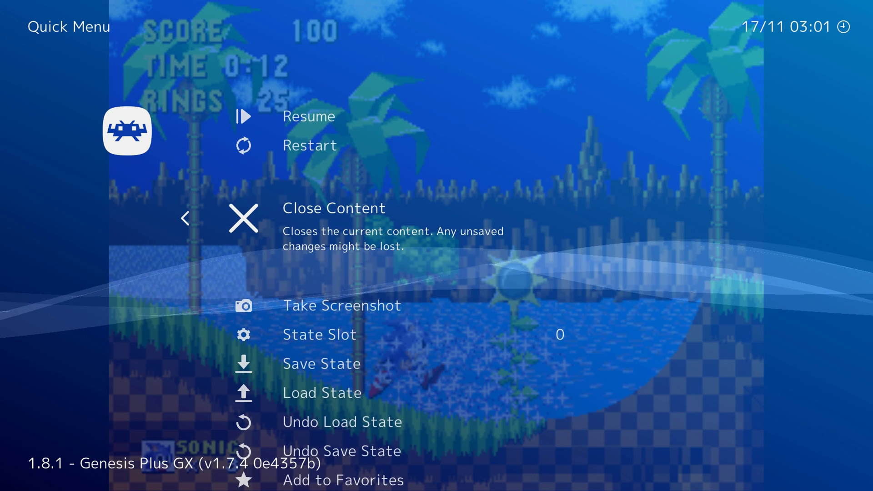
pyautogui.press('Return')
# - Switch to the Settings category and open the Onscreen Display settings
pyautogui.press('Right')
pyautogui.press('Down')
pyautogui.press('Down')
pyautogui.press('Down')
pyautogui.press('Down')
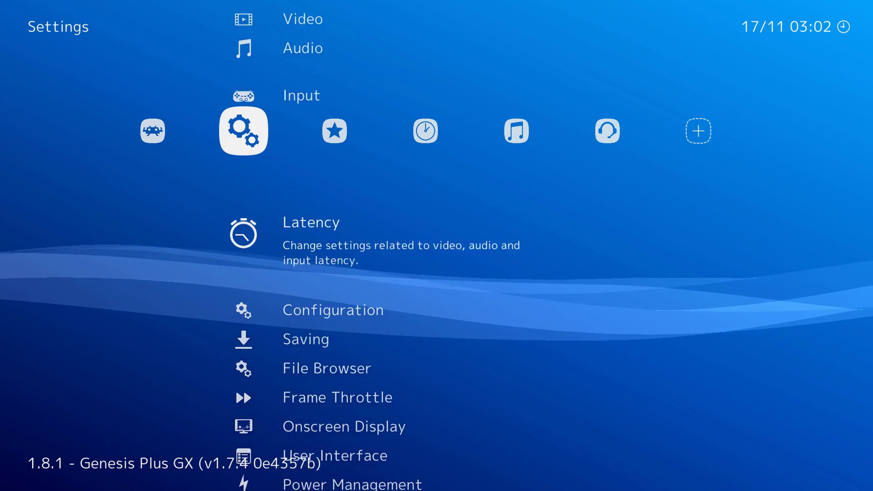
pyautogui.press('Down')
pyautogui.press('Down')
pyautogui.press('Up')
pyautogui.press('Up')
pyautogui.press('Down')
pyautogui.press('Down')
pyautogui.press('Down')
pyautogui.press('Down')
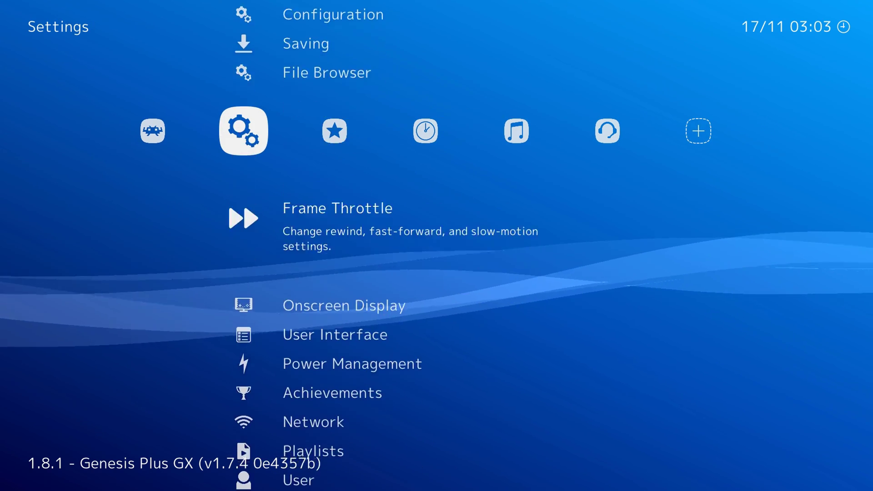
pyautogui.press('Down')
pyautogui.press('Down')
pyautogui.press('Up')
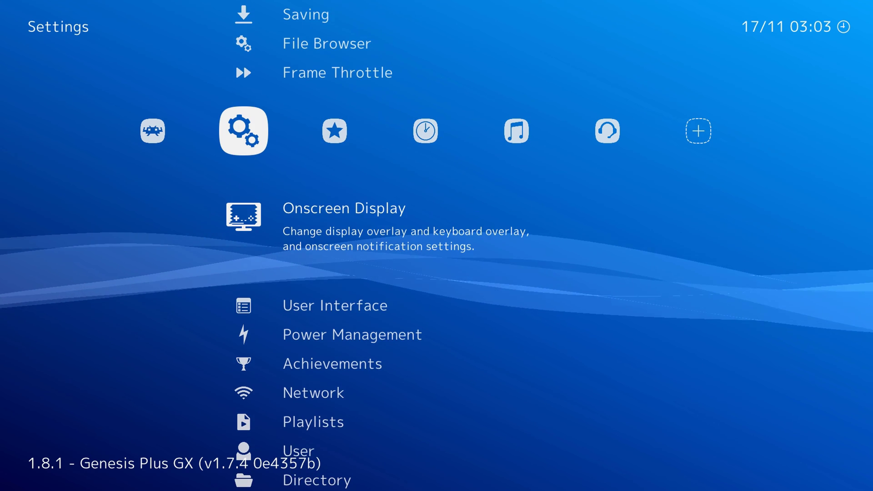
pyautogui.press('Return')
# - Turn on Display Framerate in the Onscreen Notifications settings and return to the Settings list
pyautogui.press('Down')
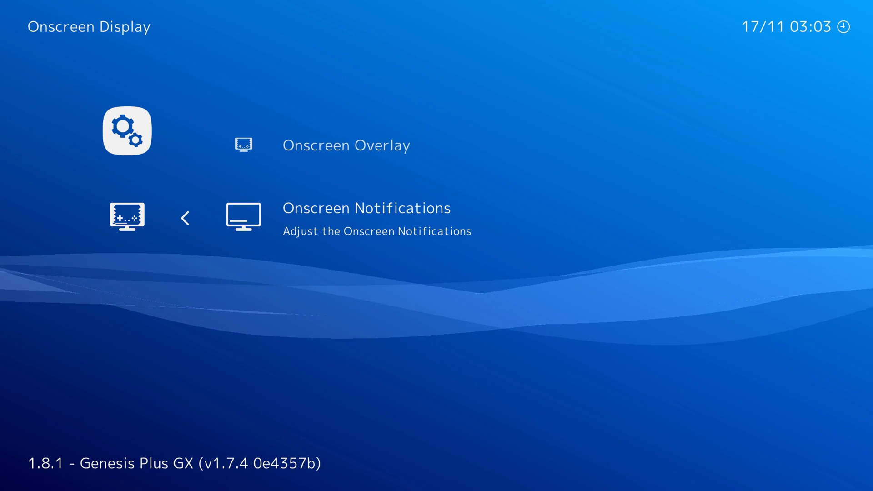
pyautogui.press('Return')
pyautogui.press('Down')
pyautogui.press('Return')
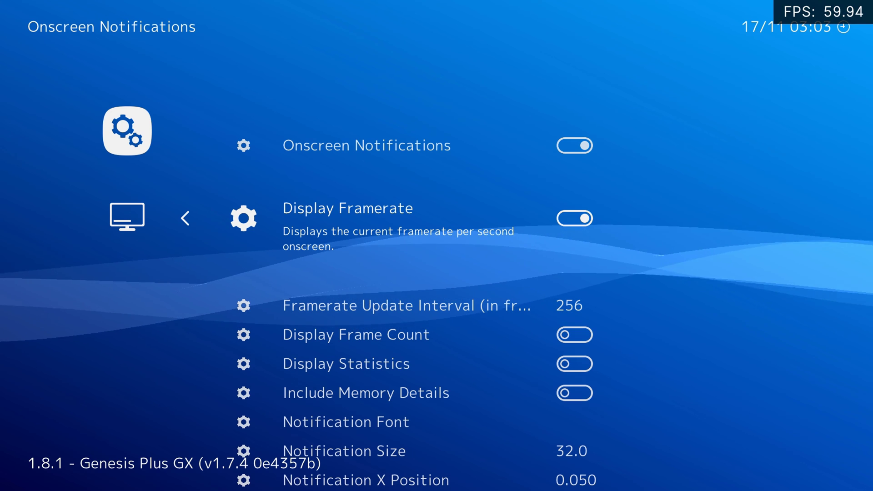
pyautogui.press('BackSpace')
pyautogui.press('BackSpace')
# - Return to the main menu and reopen the Downloads folder through Load Content
pyautogui.press('Up')
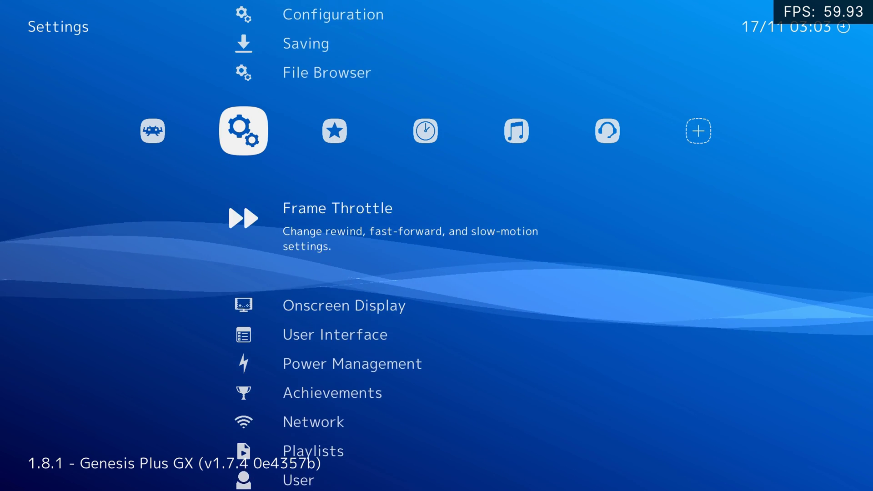
pyautogui.press('Up')
pyautogui.press('Up')
pyautogui.press('Down')
pyautogui.press('Left')
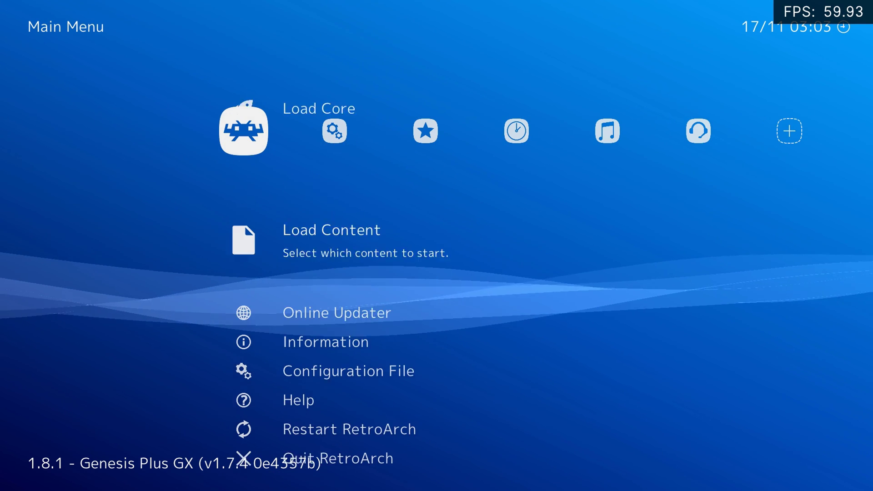
pyautogui.press('Return')
pyautogui.press('Down')
pyautogui.press('Return')
# - Load the PowerFest 94 - Super Mario Kart ROM with the Snes9x 2010 core from the suggested cores
pyautogui.press('Down')
pyautogui.press('Down')
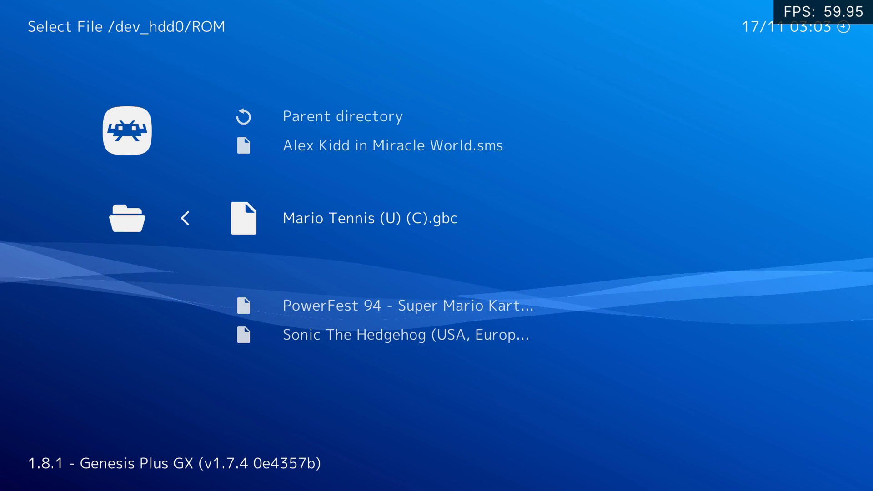
pyautogui.press('Down')
pyautogui.press('Return')
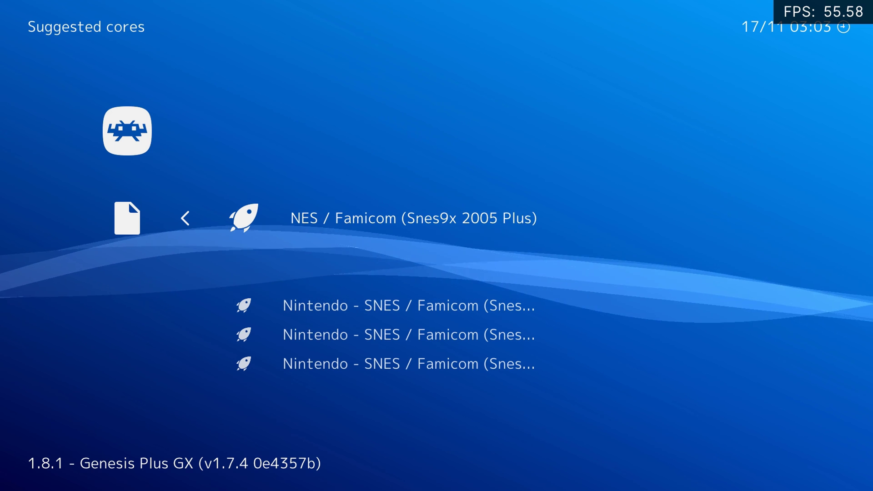
pyautogui.press('Down')
pyautogui.press('Down')
pyautogui.press('Down')
pyautogui.press('Down')
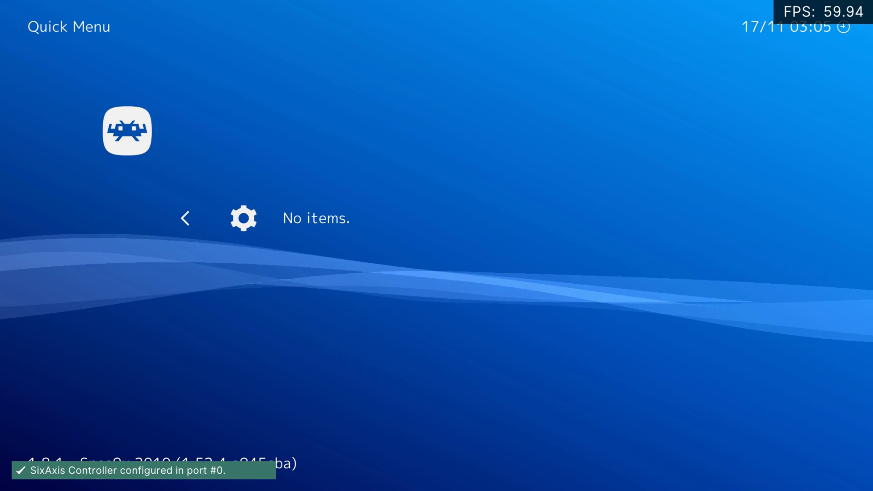
# - Leave the Quick Menu and the ROM list to return to the Load Content locations
pyautogui.press('BackSpace')
pyautogui.press('Down')
pyautogui.press('Down')
pyautogui.press('BackSpace')
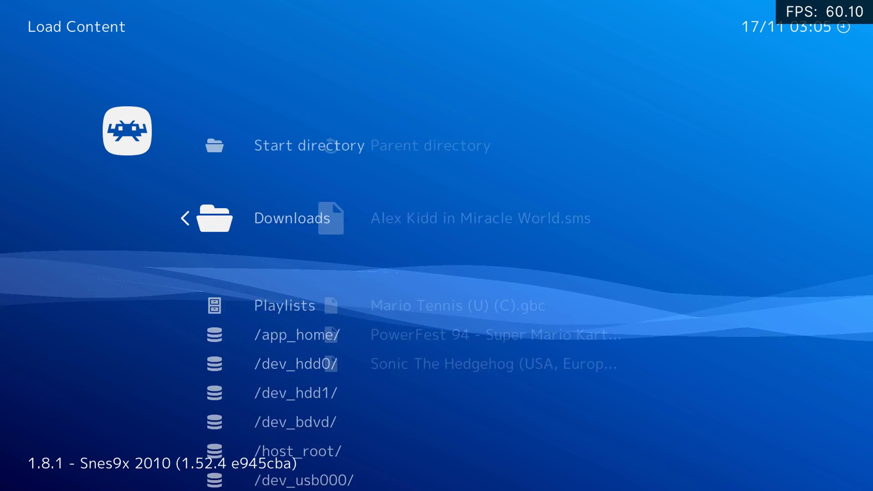
# - Look over the Load Content locations around Start directory, Downloads and Playlists
pyautogui.press('Down')
pyautogui.press('Up')
pyautogui.press('Up')
pyautogui.press('Down')
pyautogui.press('Down')
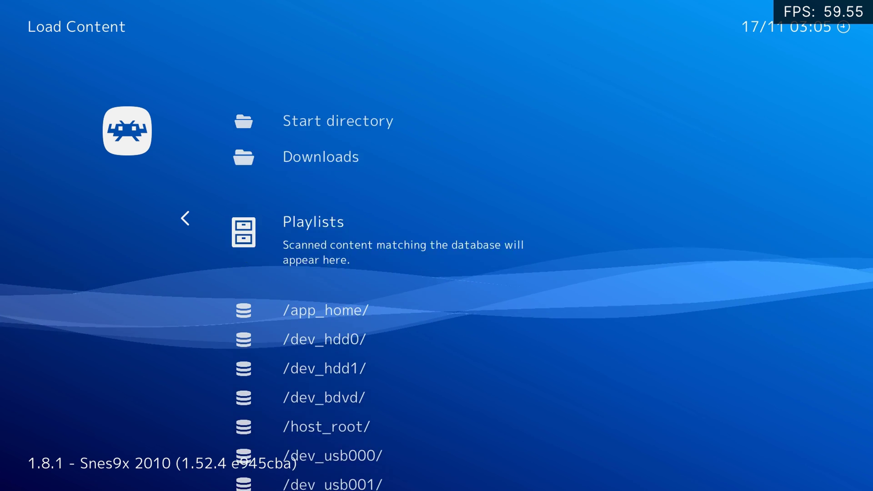
pyautogui.press('Up')
pyautogui.press('Down')
pyautogui.press('Down')
pyautogui.press('Down')
pyautogui.press('Up')
pyautogui.press('Up')
pyautogui.press('Up')
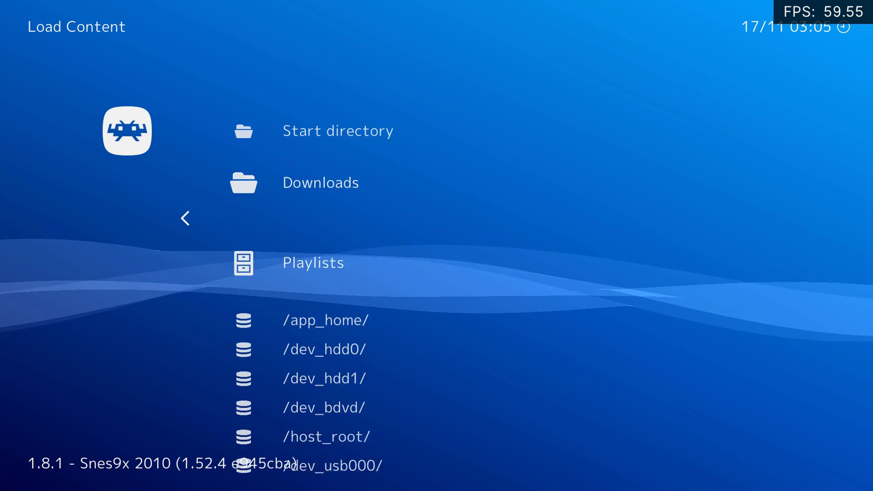
# - Open the Downloads folder, load Alex Kidd in Miracle World.sms with the Genesis Plus GX core and start the game
pyautogui.press('Up')
pyautogui.press('Return')
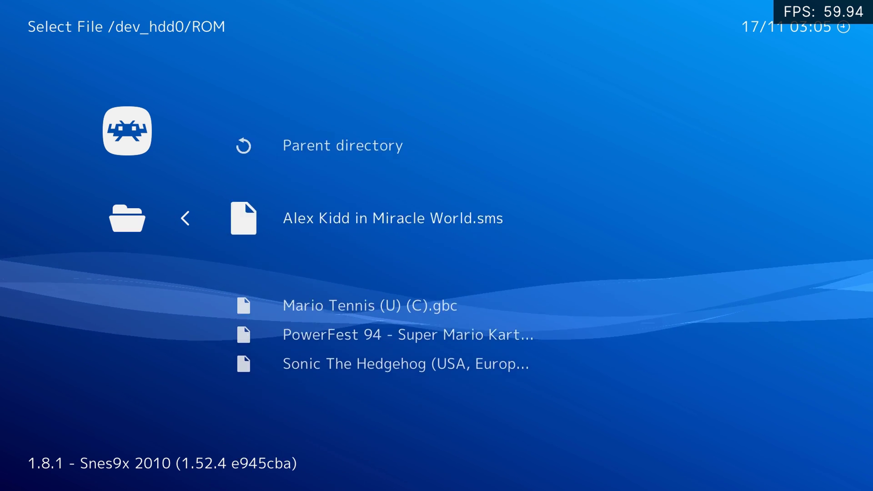
pyautogui.press('Return')
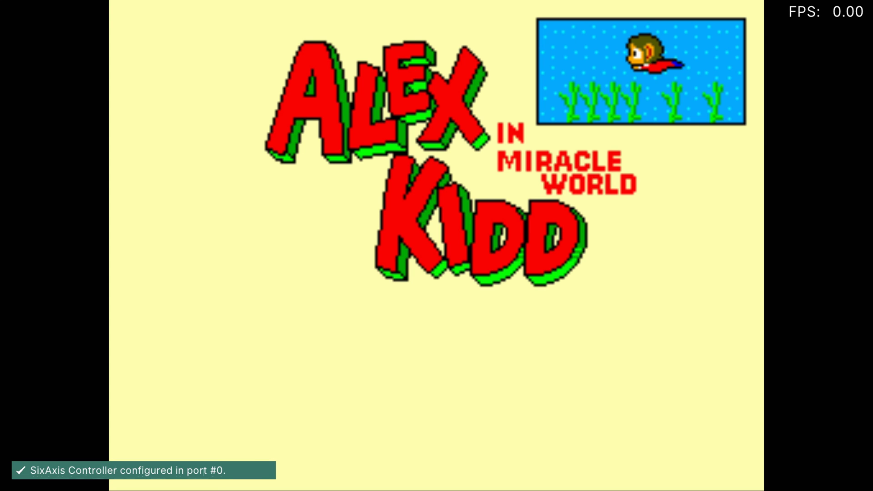
pyautogui.press('Return')
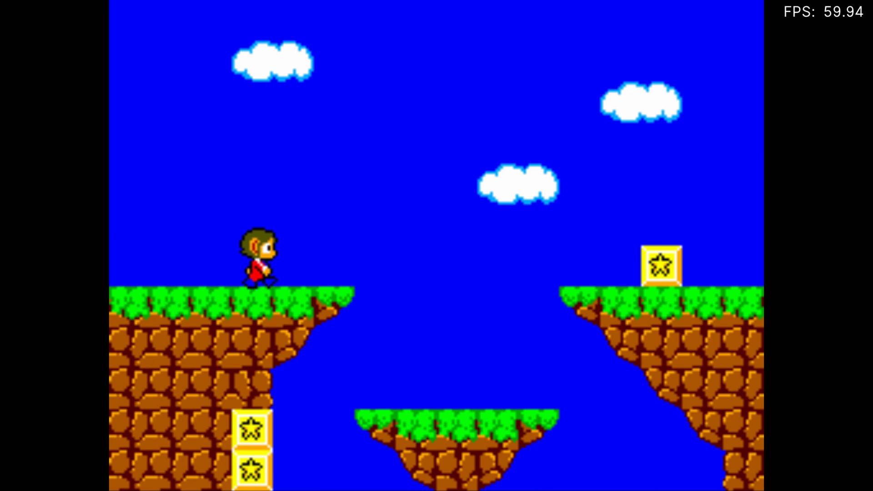
pyautogui.press('Right')
pyautogui.press('x')
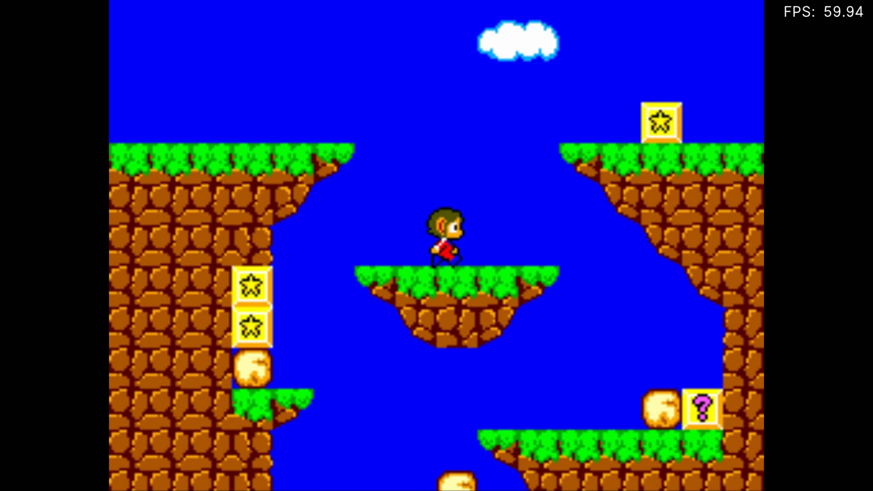
pyautogui.press('Right')
pyautogui.press('Left')
pyautogui.press('Left')
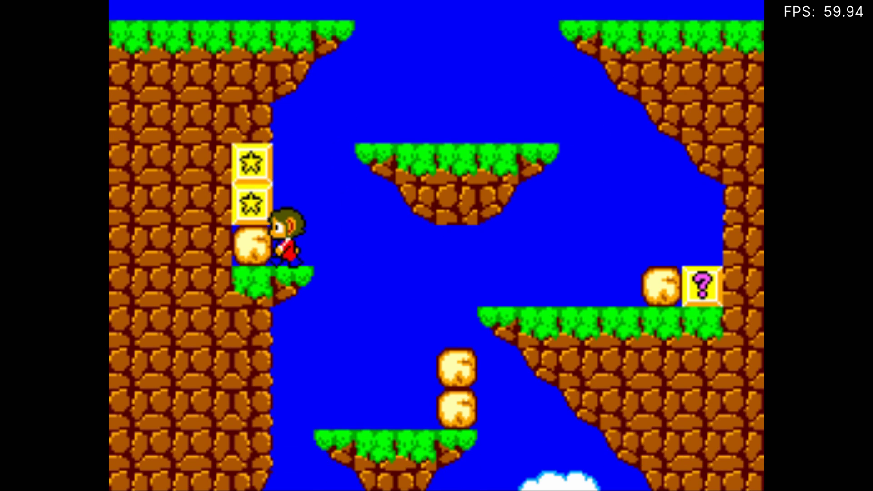
pyautogui.press('z')
pyautogui.press('x')
pyautogui.press('z')
pyautogui.press('Left')
pyautogui.press('x')
pyautogui.press('Right')
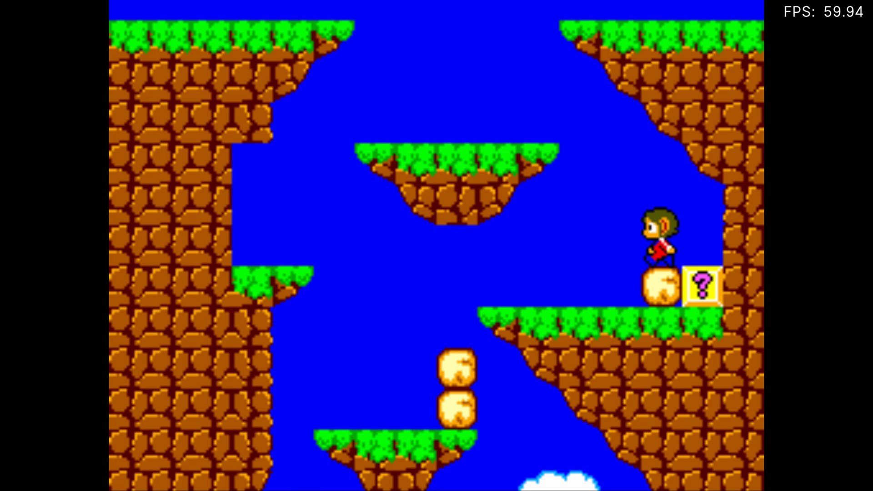
pyautogui.press('Left')
pyautogui.press('Right')
pyautogui.press('z')
pyautogui.press('z')
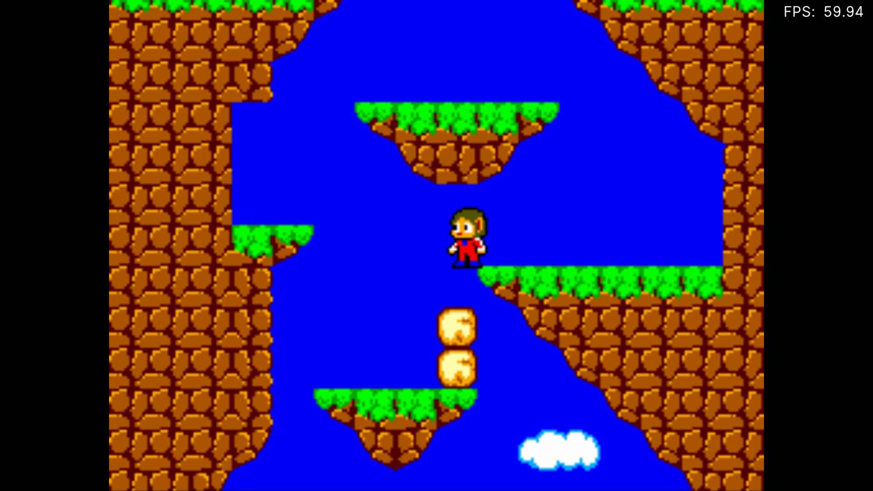
pyautogui.press('Right')
pyautogui.press('Left')
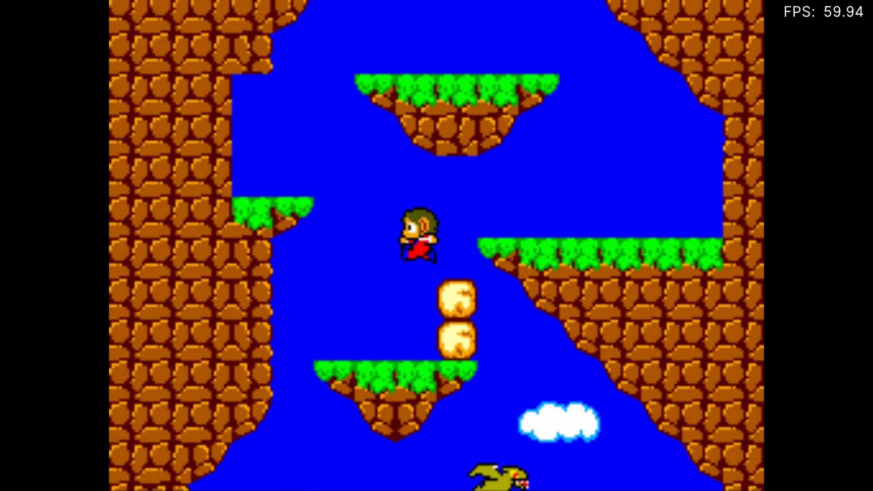
pyautogui.press('Right')
pyautogui.press('z')
pyautogui.press('Right')
pyautogui.press('Left')
pyautogui.press('Right')
pyautogui.press('z')
pyautogui.press('x')
pyautogui.press('z')
pyautogui.press('Right')
pyautogui.press('Right')
pyautogui.press('x')
pyautogui.press('z')
pyautogui.press('z')
pyautogui.press('Right')
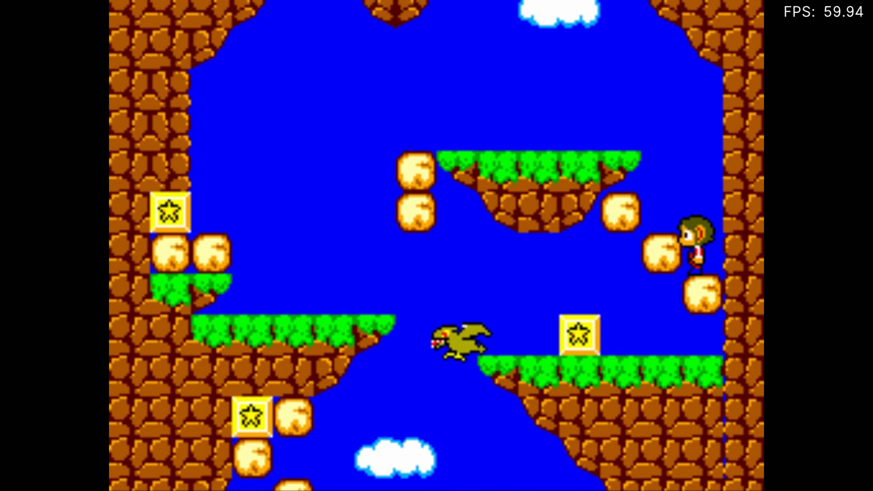
pyautogui.press('Left')
pyautogui.press('z')
pyautogui.press('z')
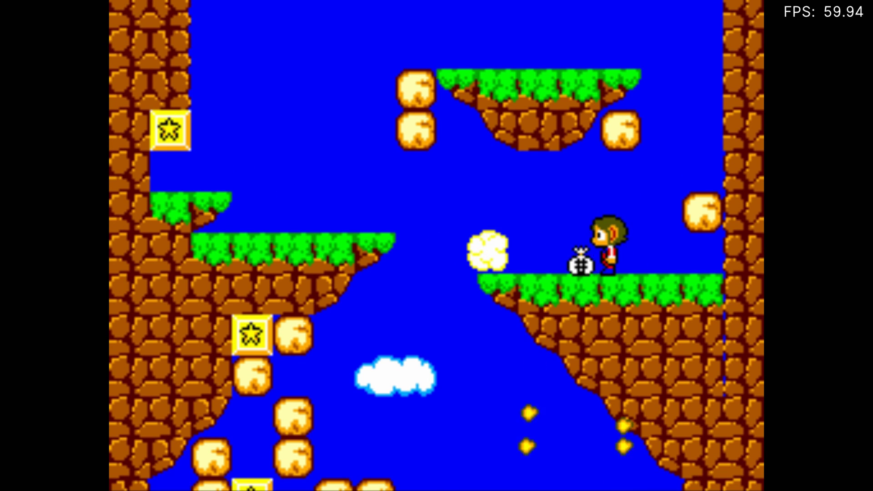
pyautogui.press('Right')
pyautogui.press('x')
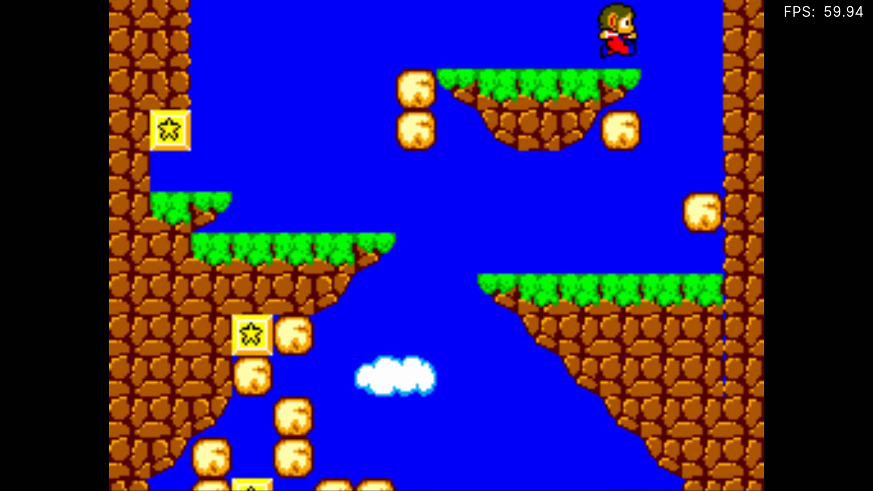
pyautogui.press('Left')
pyautogui.press('z')
pyautogui.press('x')
pyautogui.press('Right')
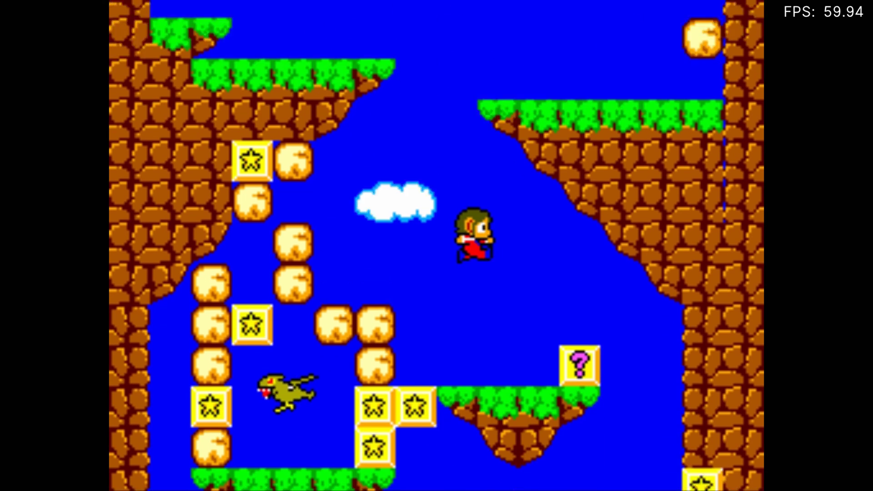
pyautogui.press('Left')
pyautogui.press('x')
pyautogui.press('z')
pyautogui.press('x')
pyautogui.press('z')
pyautogui.press('x')
pyautogui.press('z')
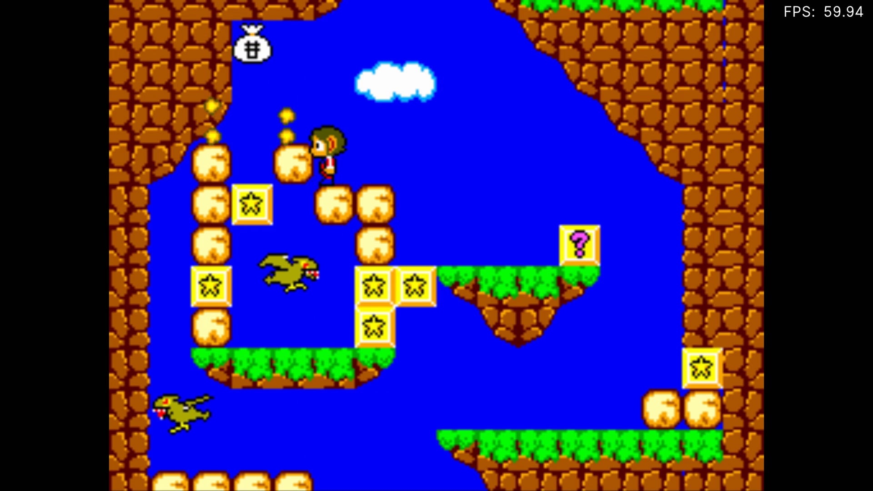
pyautogui.press('x')
pyautogui.press('Left')
pyautogui.press('Right')
pyautogui.press('x')
pyautogui.press('Right')
pyautogui.press('Left')
pyautogui.press('x')
pyautogui.press('Right')
pyautogui.press('Left')
pyautogui.press('x')
pyautogui.press('Right')
pyautogui.press('x')
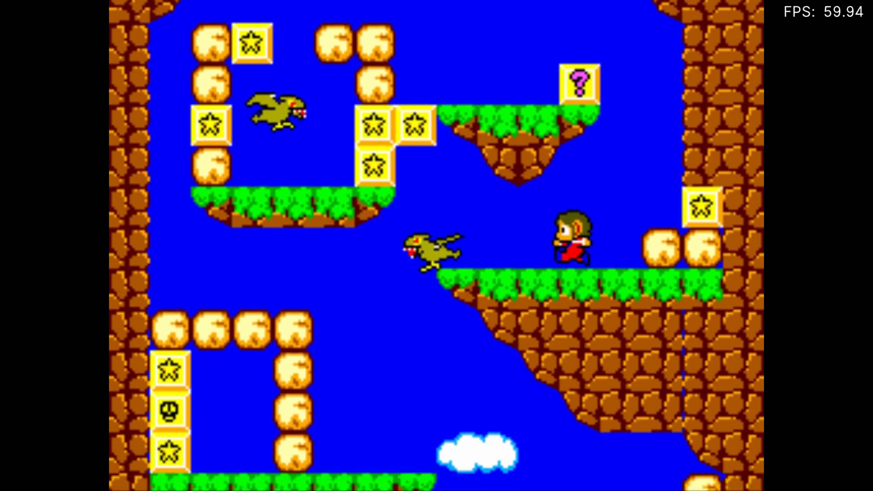
pyautogui.press('z')
pyautogui.press('Right')
pyautogui.press('z')
pyautogui.press('x')
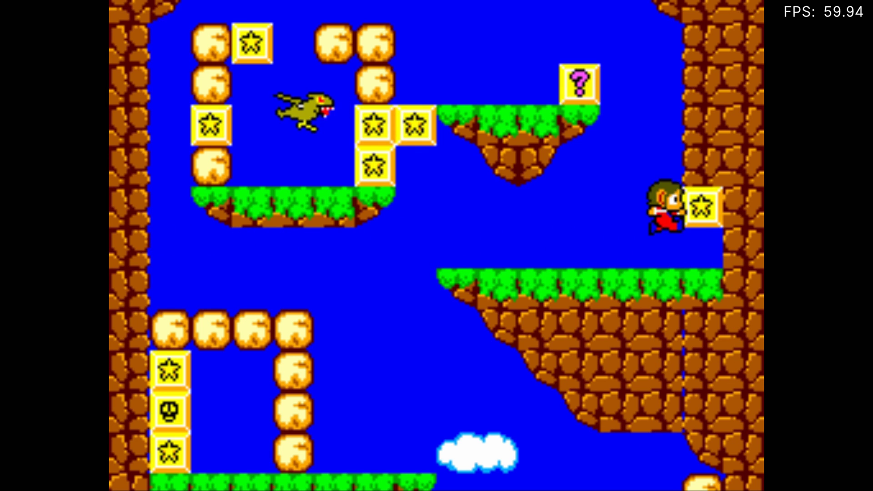
pyautogui.press('z')
pyautogui.press('Right')
pyautogui.press('Left')
pyautogui.press('Left')
pyautogui.press('z')
pyautogui.press('x')
pyautogui.press('z')
pyautogui.press('Left')
pyautogui.press('x')
pyautogui.press('Left')
pyautogui.press('Right')
pyautogui.press('z')
pyautogui.press('x')
pyautogui.press('Right')
pyautogui.press('z')
pyautogui.press('x')
pyautogui.press('z')
pyautogui.press('Left')
pyautogui.press('Right')
pyautogui.press('Left')
pyautogui.press('z')
pyautogui.press('Right')
pyautogui.press('Left')
pyautogui.press('x')
pyautogui.press('Right')
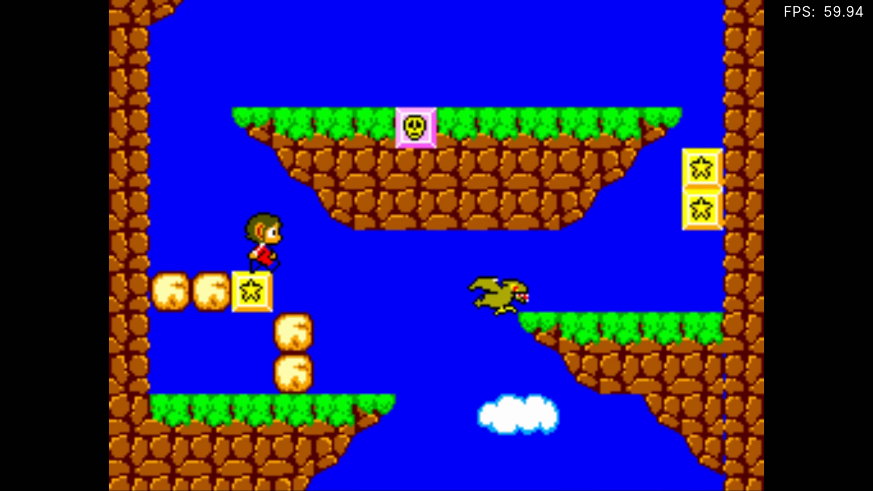
pyautogui.press('Left')
pyautogui.press('z')
pyautogui.press('Right')
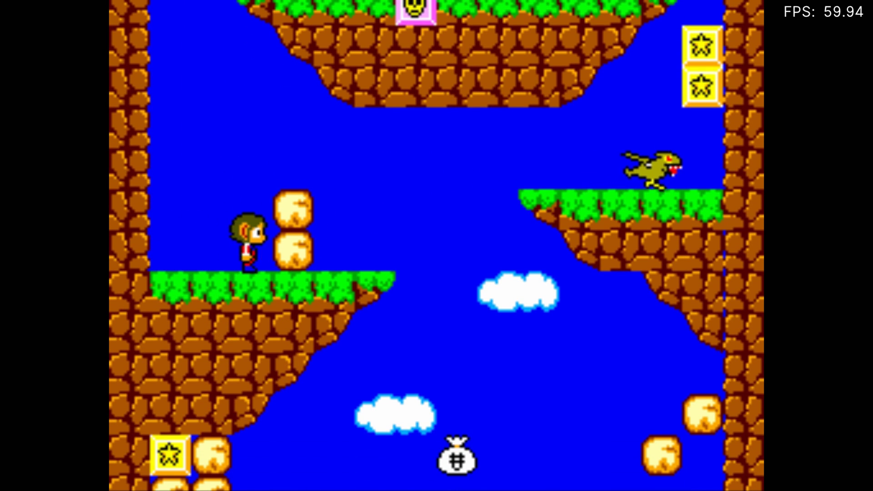
pyautogui.press('z')
pyautogui.press('x')
pyautogui.press('z')
pyautogui.press('x')
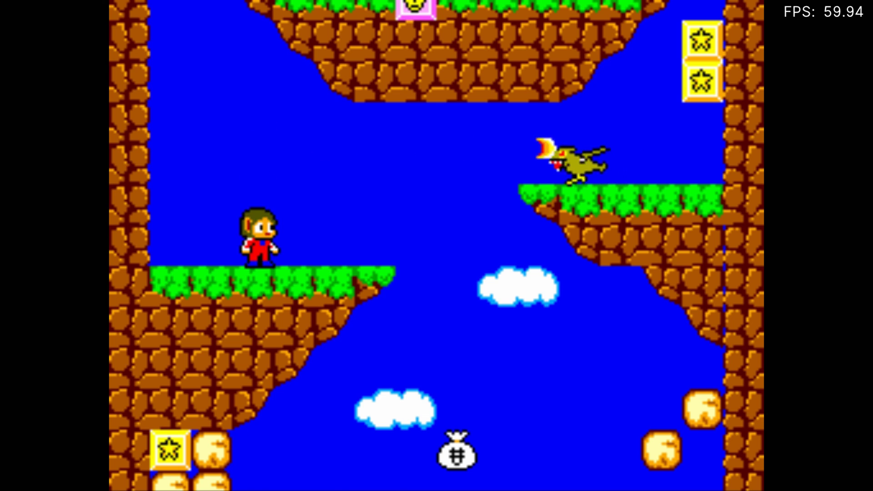
pyautogui.press('Left')
pyautogui.press('Right')
pyautogui.press('Right')
pyautogui.press('Right')
pyautogui.press('z')
pyautogui.press('x')
pyautogui.press('z')
pyautogui.press('x')
pyautogui.press('Left')
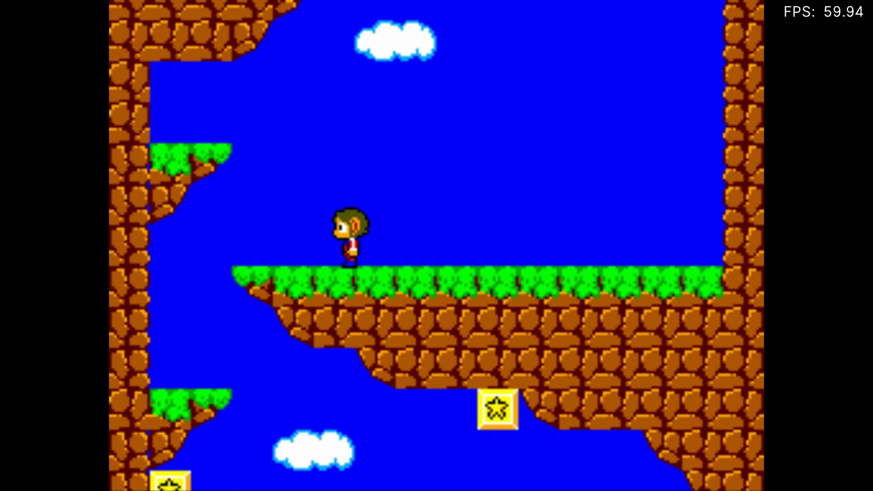
# - Leave the running game for the main menu and open the Load Core list
pyautogui.press('F1')
pyautogui.press('Down')
pyautogui.press('Down')
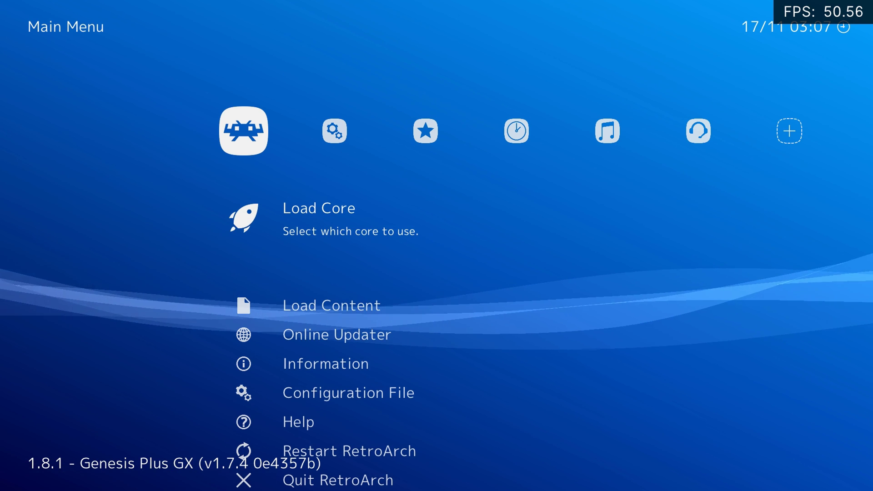
pyautogui.press('Return')
# - Look through the installed cores in the Load Core list from 2048 to Bandai - WonderSwan/Color
pyautogui.press('Down')
pyautogui.press('Down')
pyautogui.press('Down')
pyautogui.press('Down')
pyautogui.press('Down')
pyautogui.press('Down')
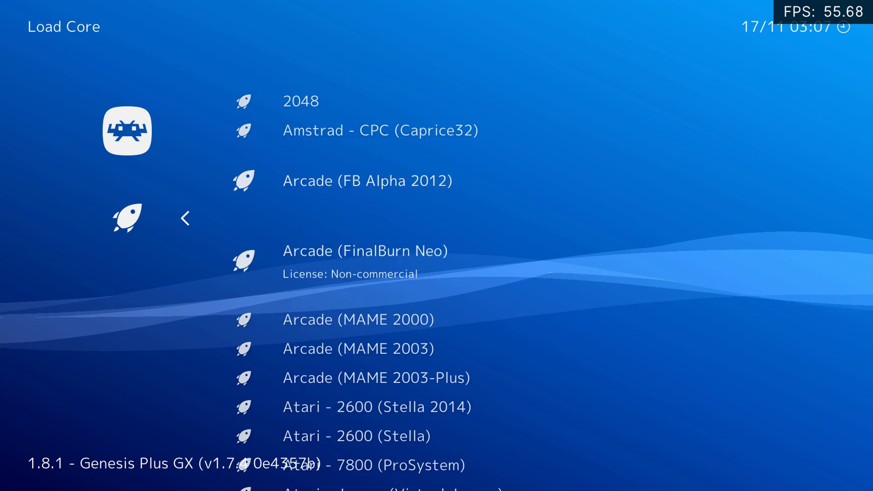
pyautogui.press('Down')
pyautogui.press('Down')
pyautogui.press('Down')
pyautogui.press('Down')
pyautogui.press('Down')
pyautogui.press('Down')
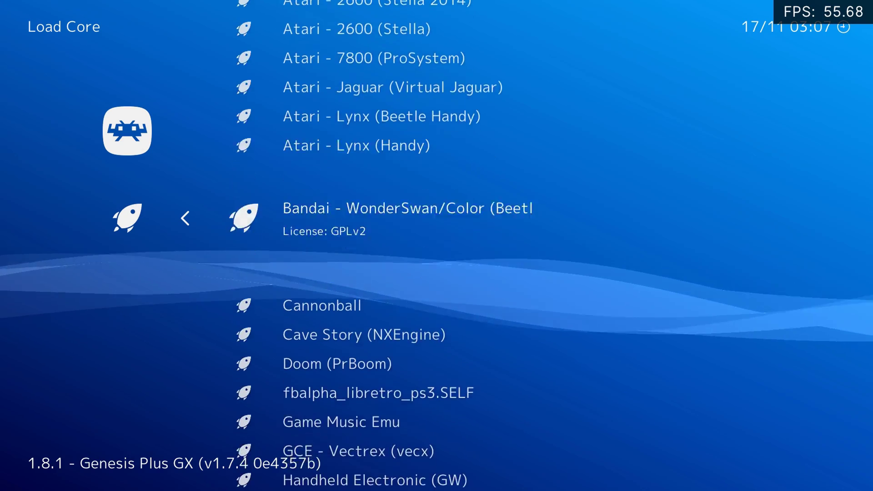
# - Return to the start of the core list and examine the arcade cores, including FinalBurn Neo and the MAME versions
pyautogui.press('Up')
pyautogui.press('Up')
pyautogui.press('Up')
pyautogui.press('Up')
pyautogui.press('Up')
pyautogui.press('Up')
pyautogui.press('Up')
pyautogui.press('Up')
pyautogui.press('Up')
pyautogui.press('Up')
pyautogui.press('Up')
pyautogui.press('Down')
pyautogui.press('Down')
pyautogui.press('Down')
pyautogui.press('Down')
pyautogui.press('Down')
pyautogui.press('Down')
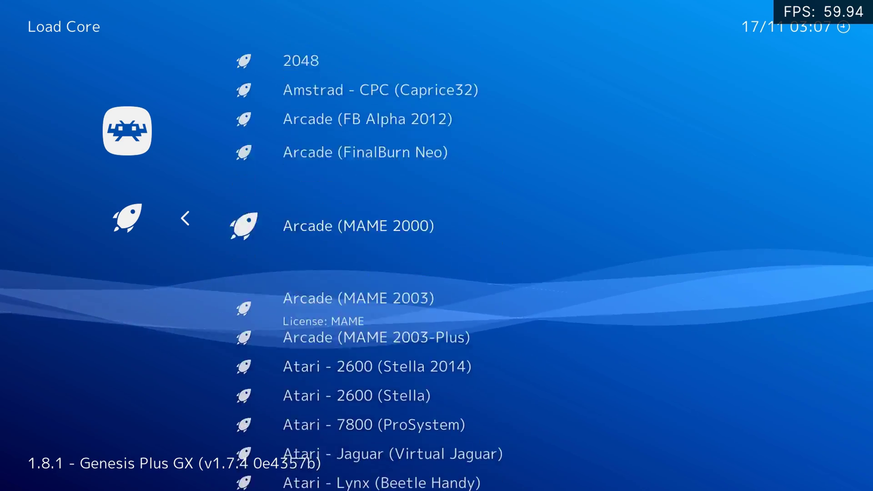
pyautogui.press('Up')
pyautogui.press('Up')
# - Go through the remaining installed cores to the end of the list and open Download a Core
pyautogui.press('Down')
pyautogui.press('Down')
pyautogui.press('Down')
pyautogui.press('Down')
pyautogui.press('Down')
pyautogui.press('Down')
pyautogui.press('Down')
pyautogui.press('Down')
pyautogui.press('Down')
pyautogui.press('Down')
pyautogui.press('Down')
pyautogui.press('Down')
pyautogui.press('Down')
pyautogui.press('Down')
pyautogui.press('Down')
pyautogui.press('Down')
pyautogui.press('Down')
pyautogui.press('Down')
pyautogui.press('Down')
pyautogui.press('Down')
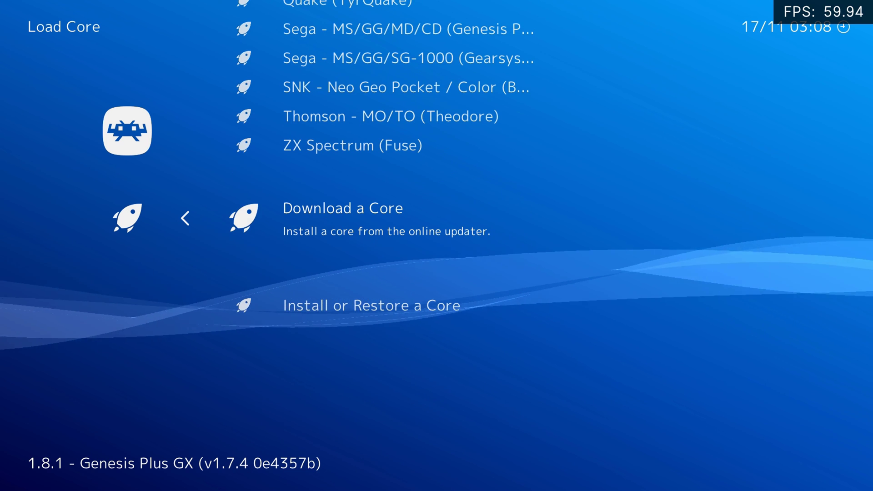
pyautogui.press('Return')
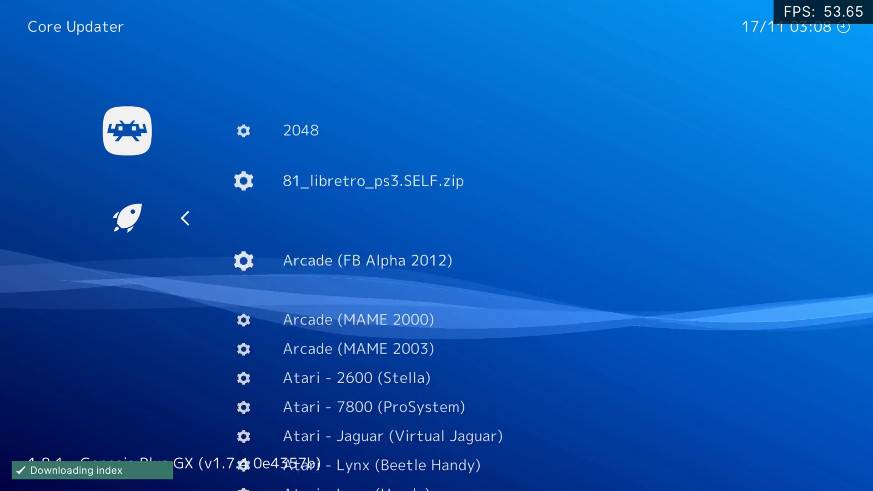
# - Look through the downloadable cores in the Core Updater from 2048 to the NEC - PC Engine cores
pyautogui.press('Down')
pyautogui.press('Down')
pyautogui.press('Down')
pyautogui.press('Down')
pyautogui.press('Down')
pyautogui.press('Down')
pyautogui.press('Down')
pyautogui.press('Down')
pyautogui.press('Down')
pyautogui.press('Down')
pyautogui.press('Down')
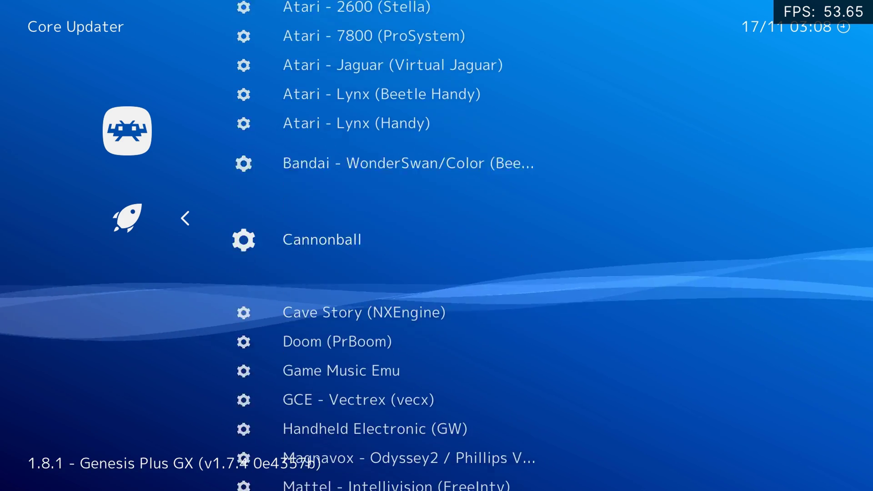
pyautogui.press('Down')
pyautogui.press('Down')
pyautogui.press('Down')
pyautogui.press('Down')
pyautogui.press('Down')
pyautogui.press('Down')
pyautogui.press('Down')
pyautogui.press('Down')
pyautogui.press('Down')
pyautogui.press('Down')
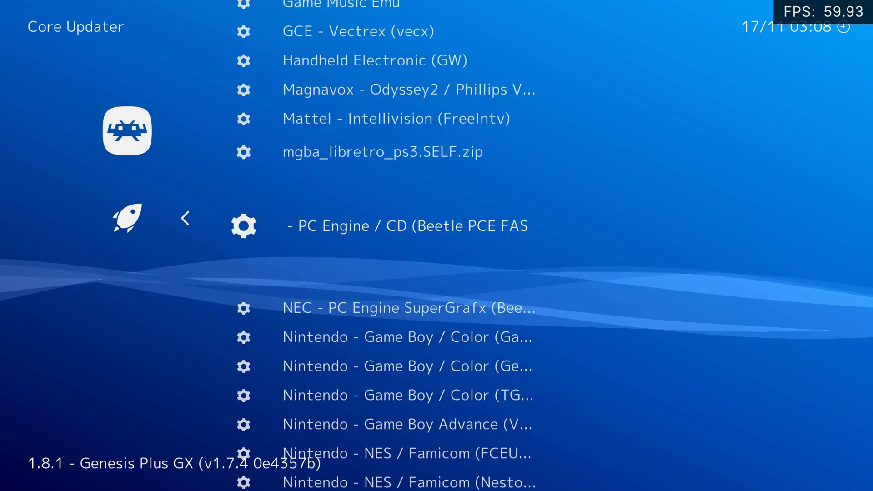
# - Examine the remaining downloadable cores from Nintendo - Game Boy to ZX Spectrum (Fuse), and leave the Core Updater
pyautogui.press('Down')
pyautogui.press('Down')
pyautogui.press('Down')
pyautogui.press('Down')
pyautogui.press('Down')
pyautogui.press('Down')
pyautogui.press('Down')
pyautogui.press('Down')
pyautogui.press('Down')
pyautogui.press('Down')
pyautogui.press('Down')
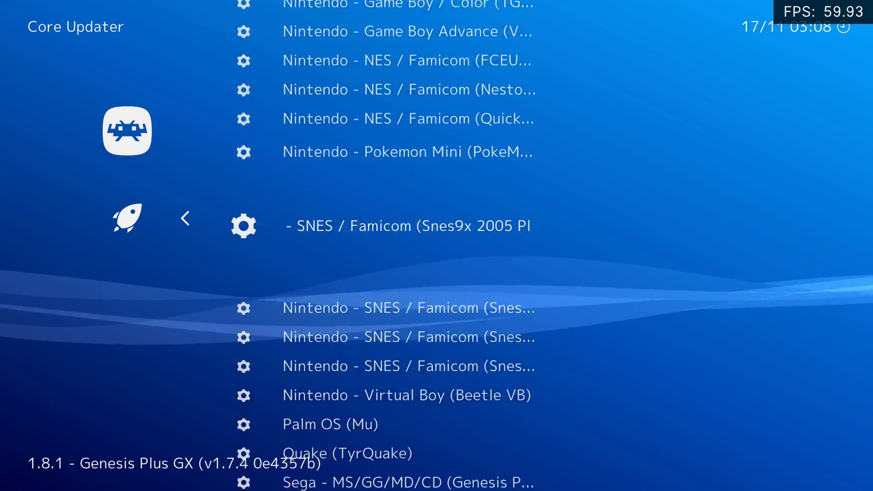
pyautogui.press('Down')
pyautogui.press('Down')
pyautogui.press('Down')
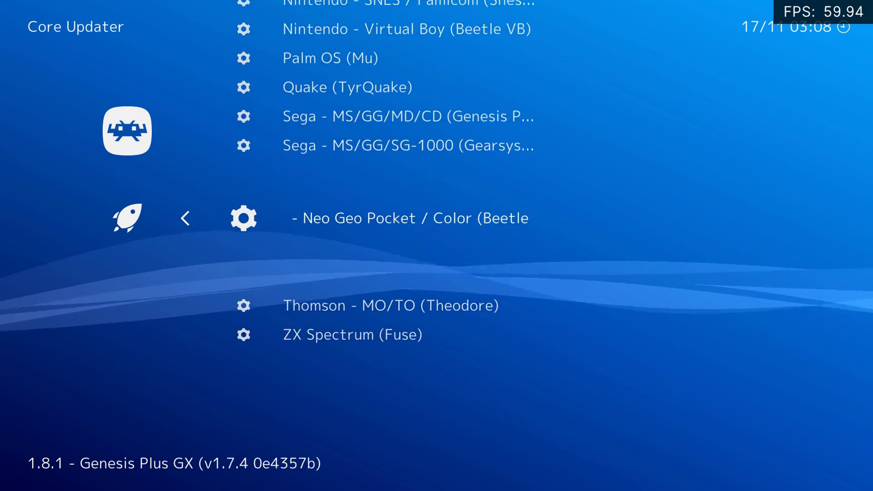
pyautogui.press('Up')
pyautogui.press('Down')
pyautogui.press('Down')
pyautogui.press('Down')
pyautogui.press('BackSpace')
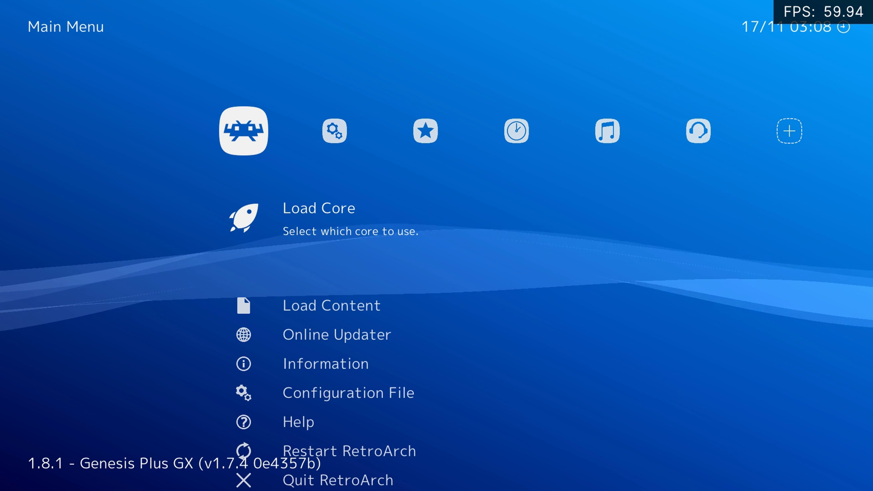
# - Look over the Main Menu entries from Load Content to Quit RetroArch
pyautogui.press('Down')
pyautogui.press('Down')
pyautogui.press('Down')
pyautogui.press('Down')
pyautogui.press('Down')
pyautogui.press('Down')
pyautogui.press('Down')
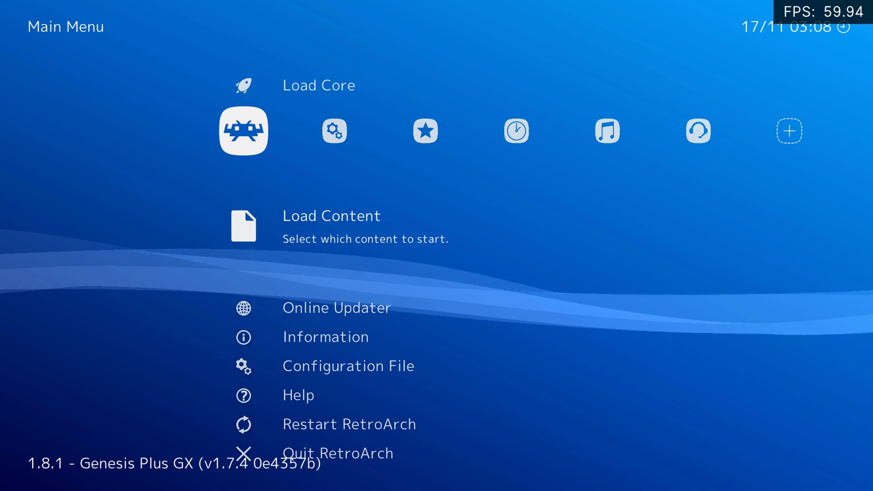